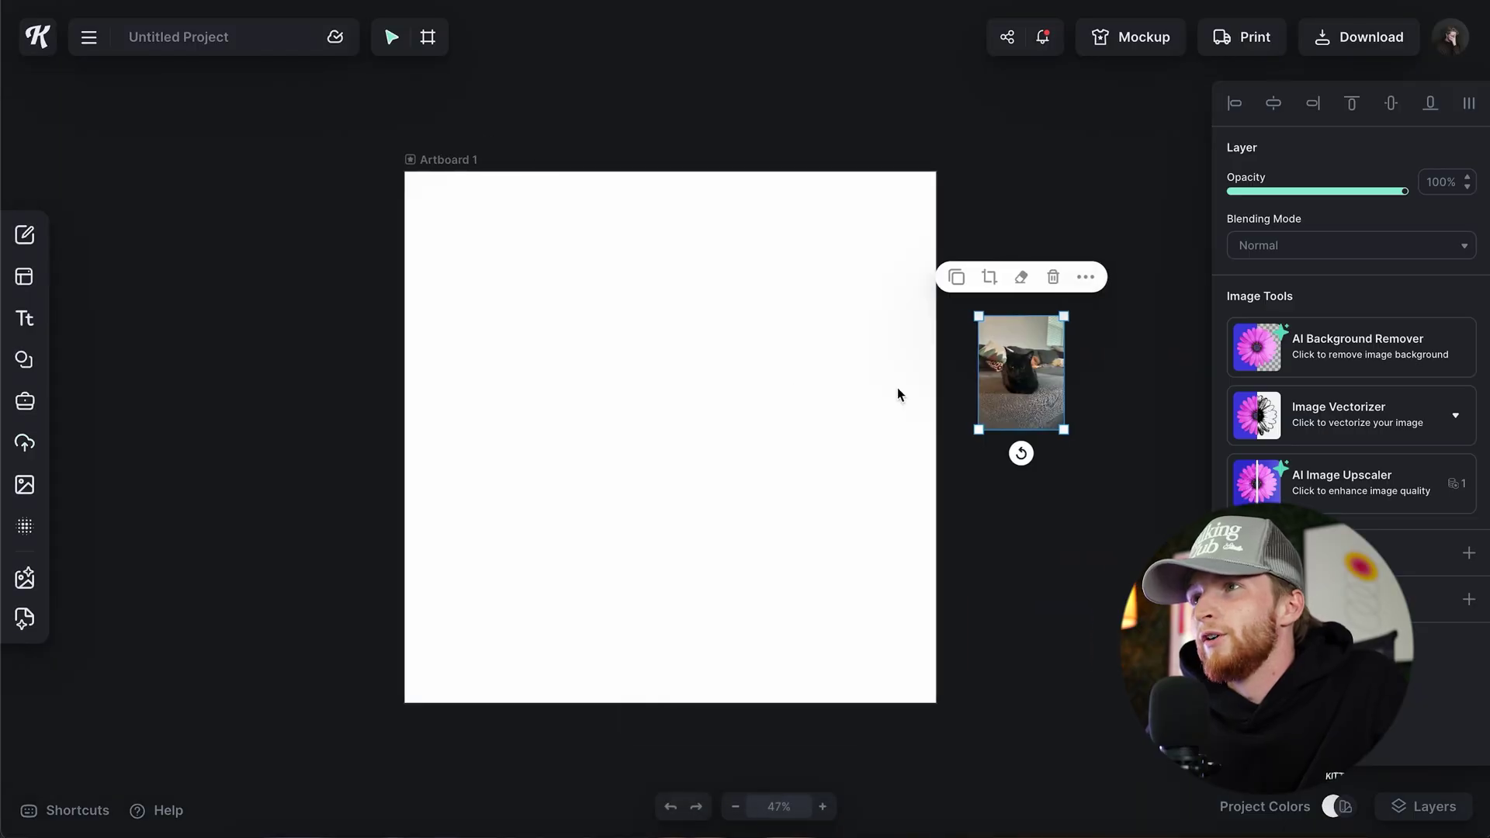
# - Place the cat photo on the artboard scaled up to cover it, and remove the photo's background
pyautogui.moveTo(1013, 378); pyautogui.dragTo(790, 384)
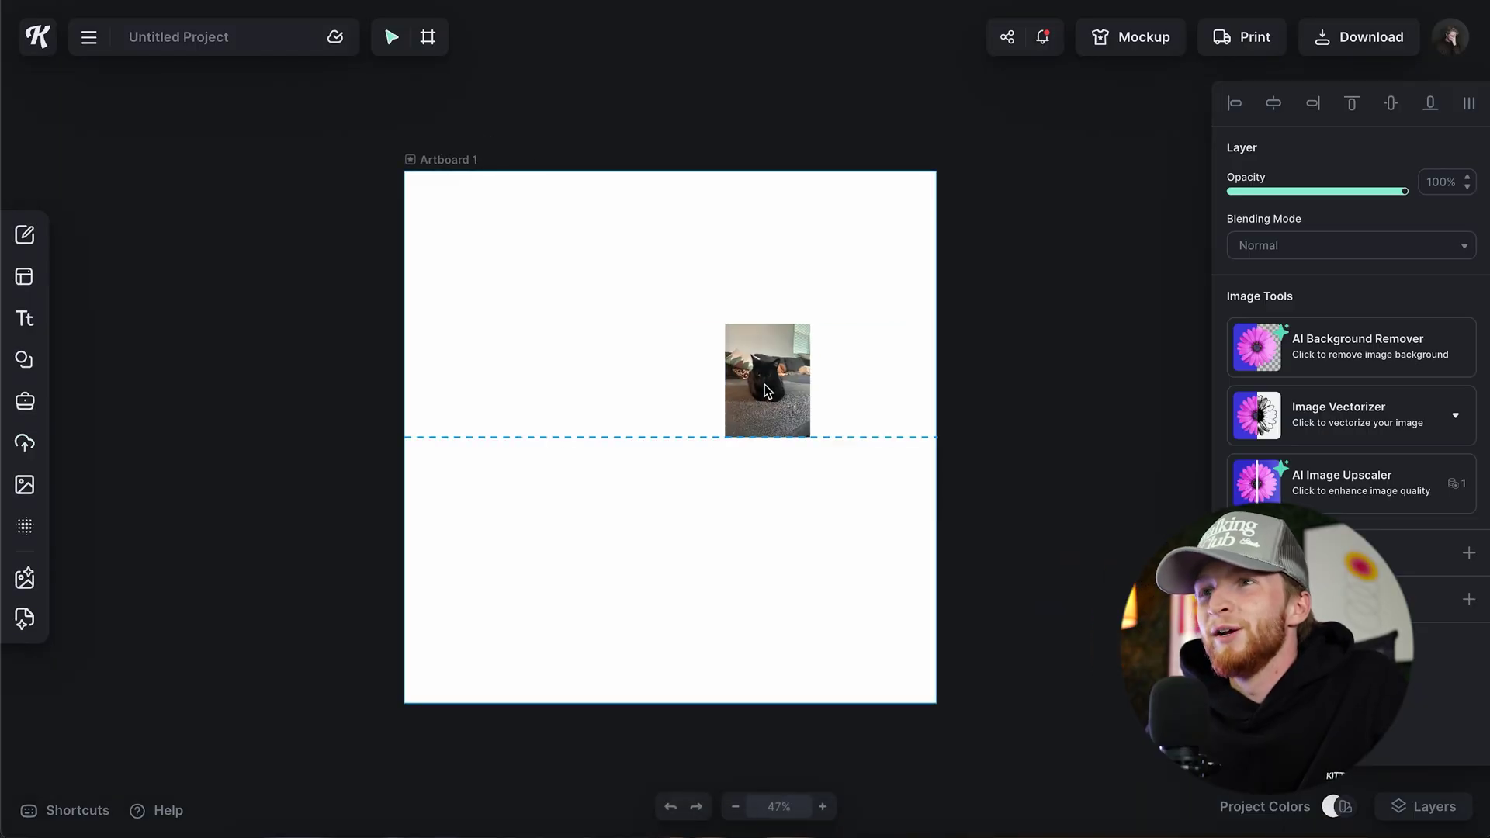
pyautogui.moveTo(739, 444); pyautogui.dragTo(948, 721)
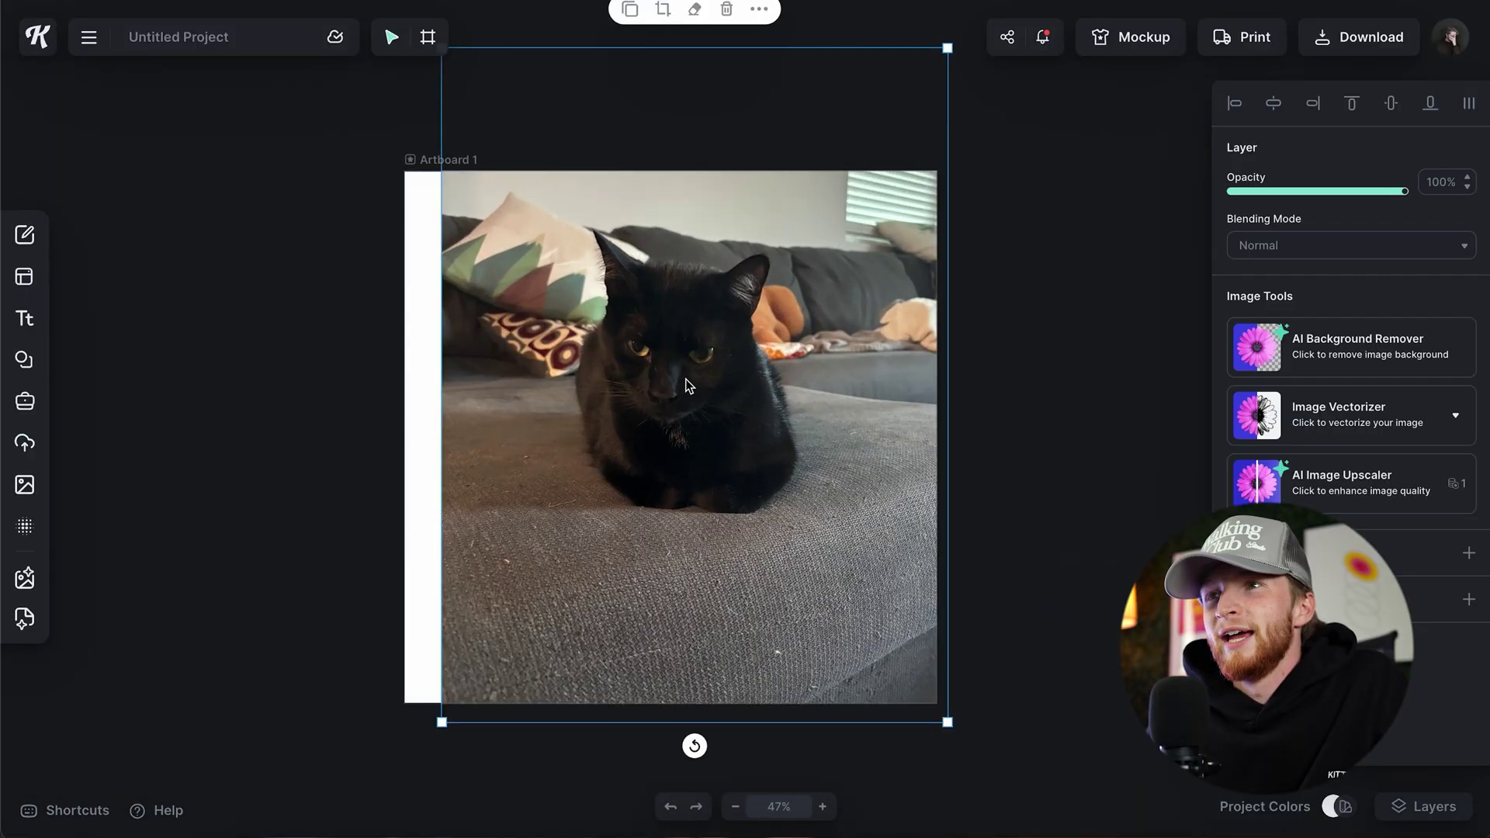
pyautogui.moveTo(687, 380); pyautogui.dragTo(686, 442)
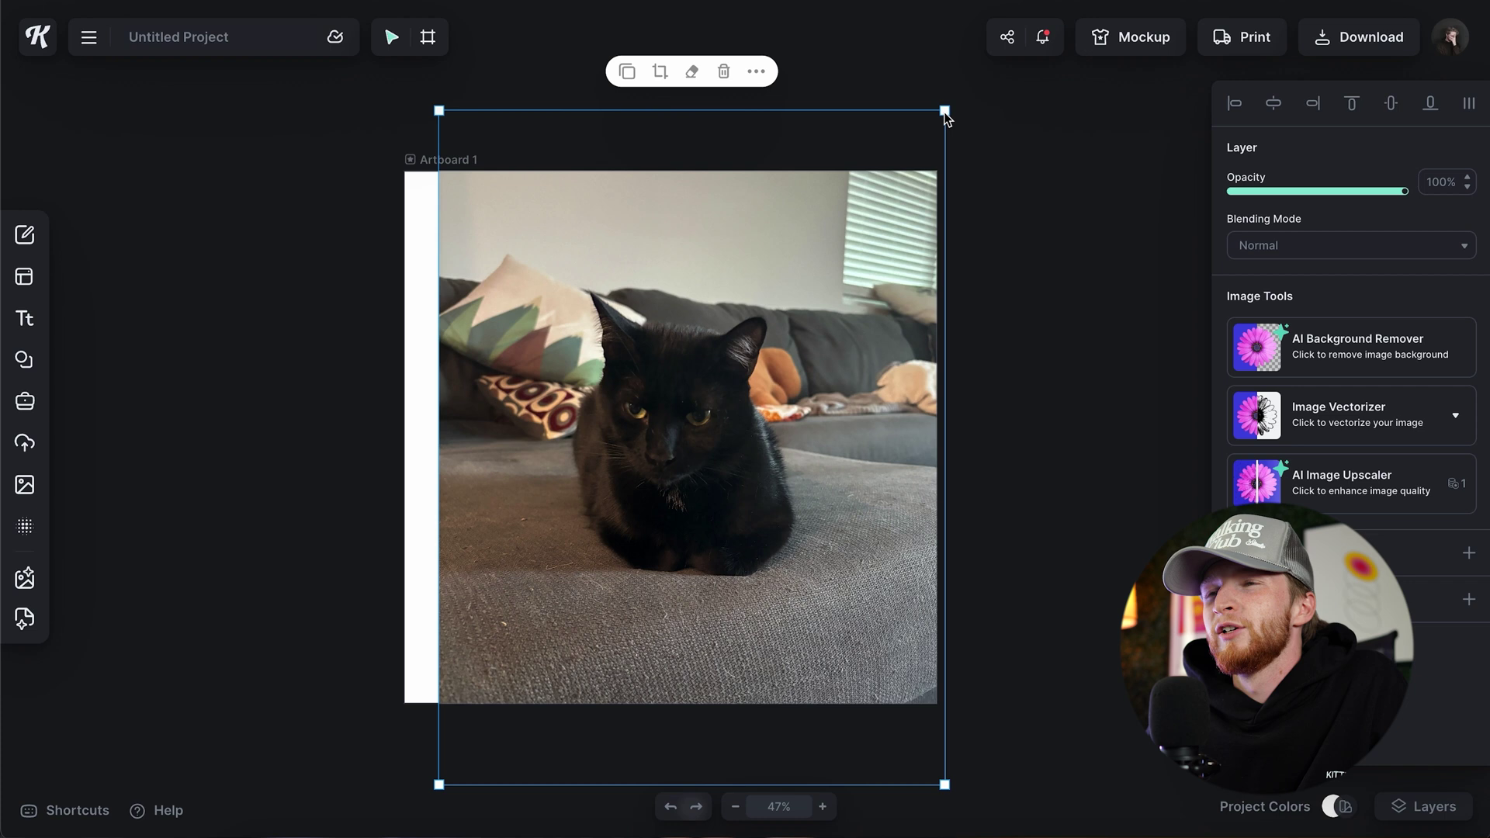
pyautogui.moveTo(943, 113); pyautogui.dragTo(999, 39)
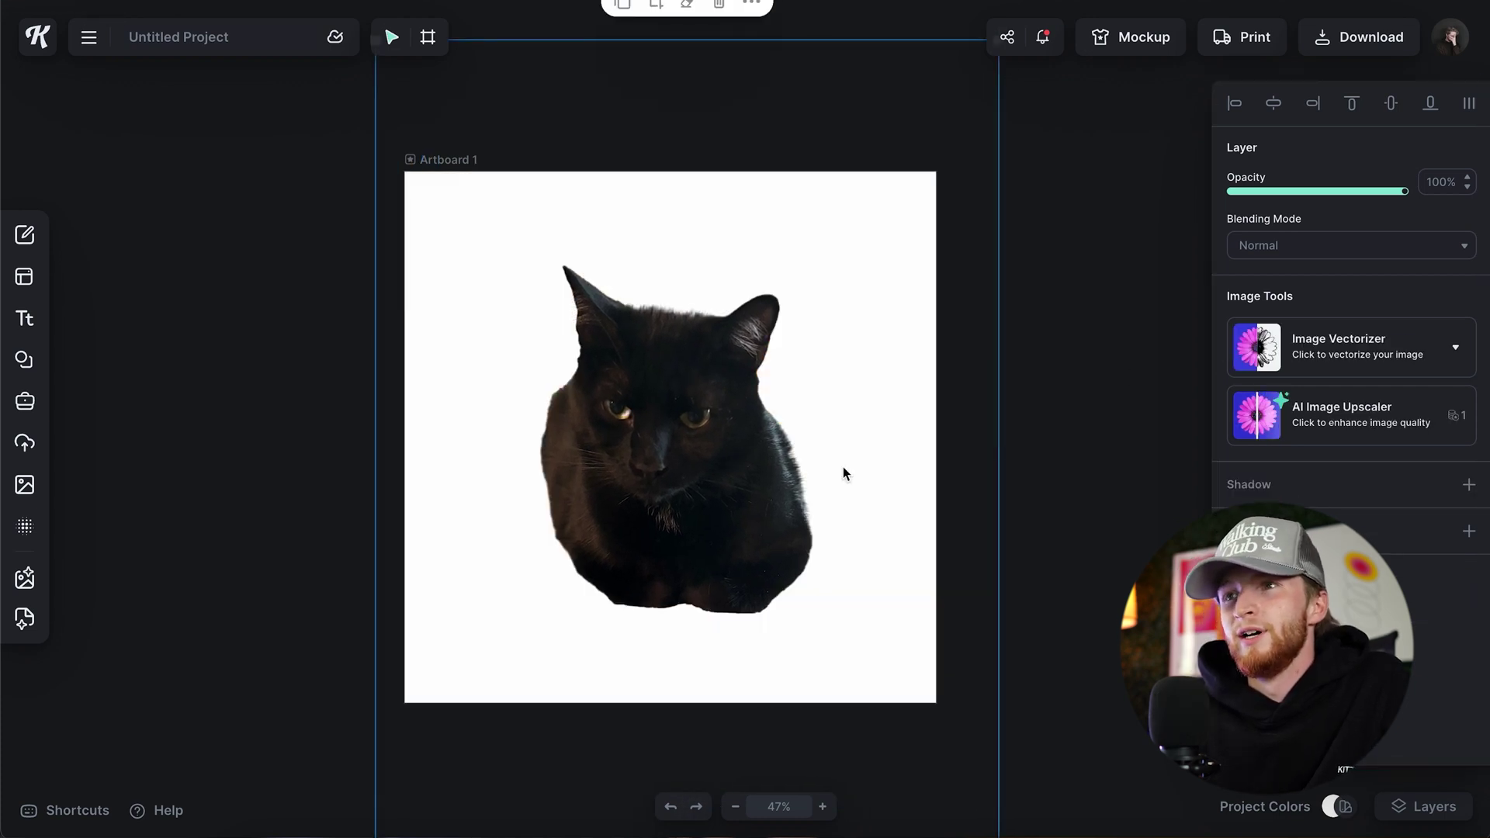
# - Change the artboard's fill from white to the warm orange-yellow FDD28C
pyautogui.scroll(10, 842, 467)
pyautogui.scroll(-5, 793, 576)
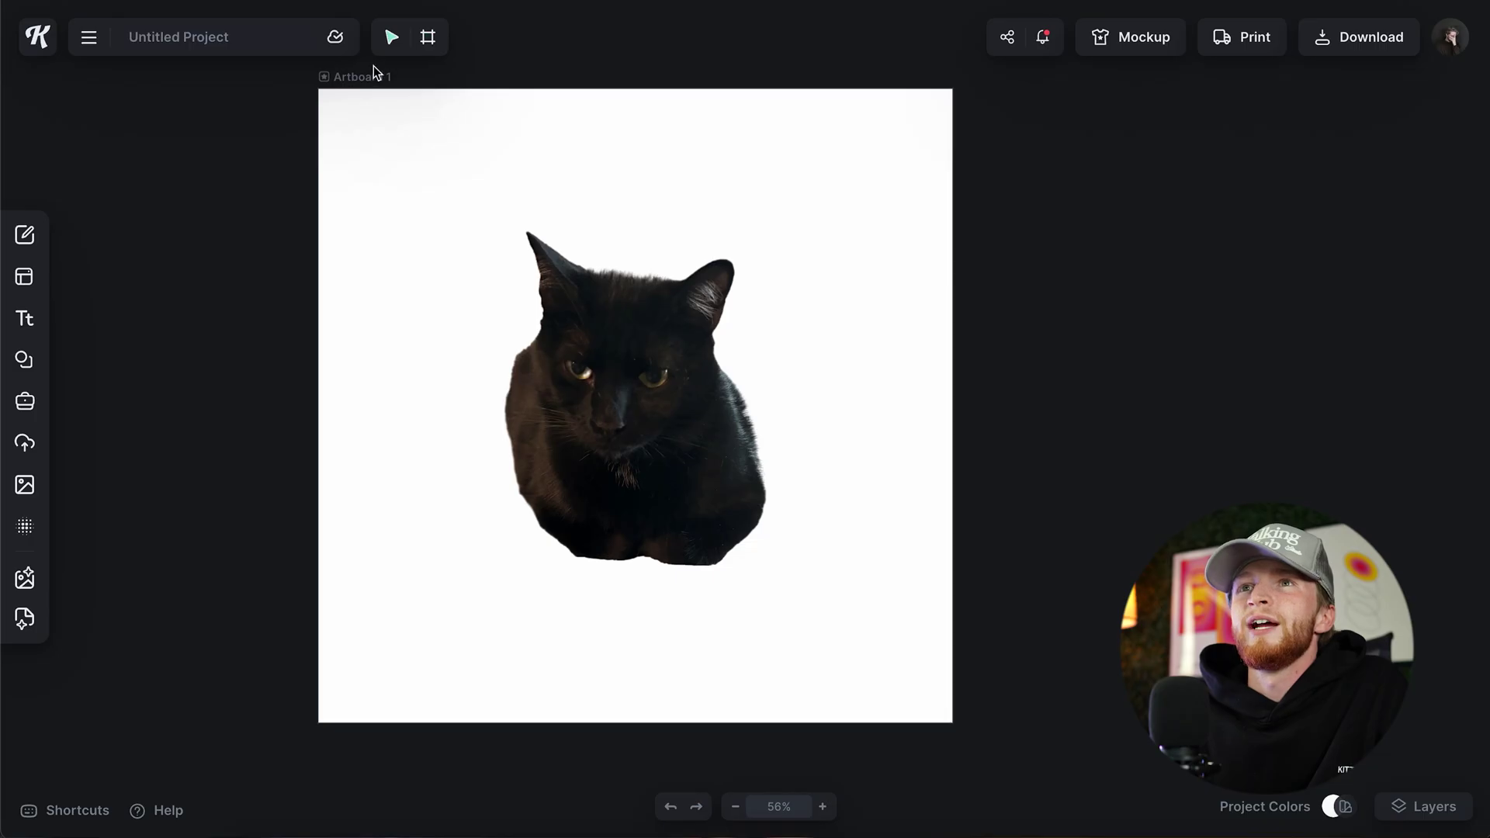
pyautogui.click(376, 73)
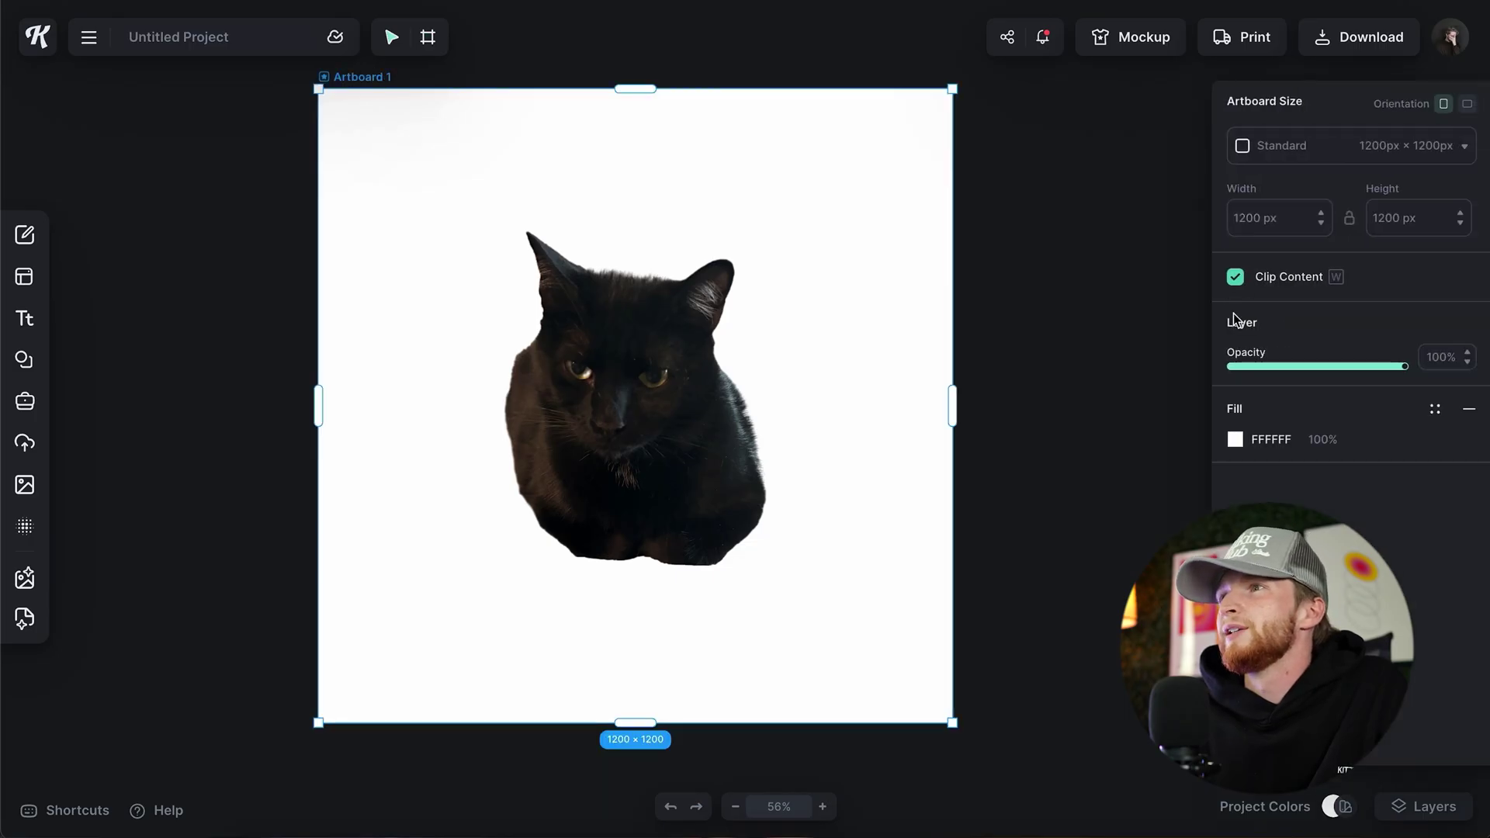
pyautogui.click(1233, 438)
pyautogui.moveTo(1021, 586)
pyautogui.mouseDown()
pyautogui.moveTo(1041, 478)
pyautogui.moveTo(1020, 591)
pyautogui.mouseUp()
pyautogui.moveTo(1011, 663); pyautogui.dragTo(990, 663)
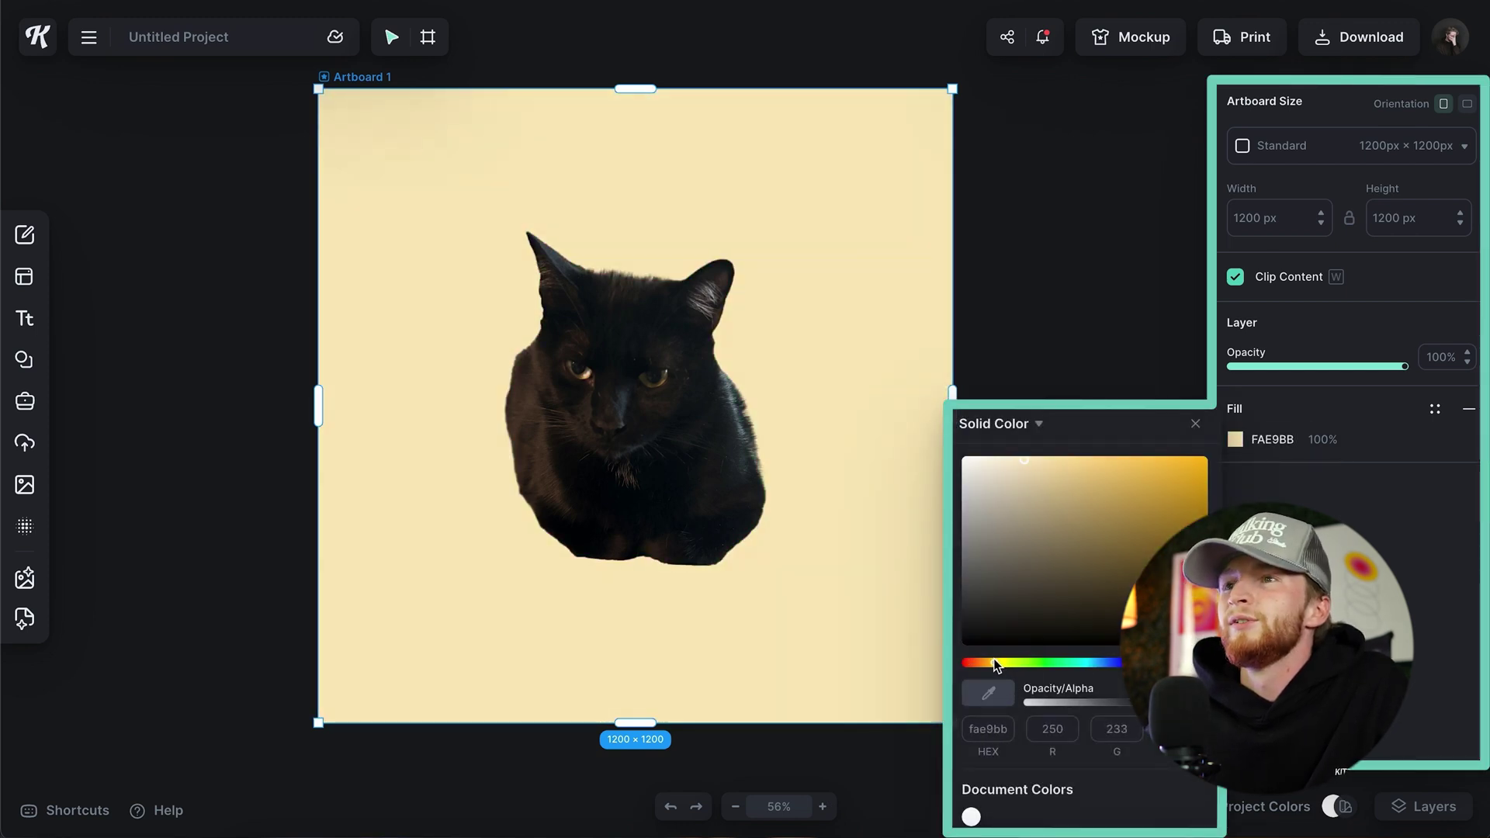
pyautogui.moveTo(1094, 468); pyautogui.dragTo(1077, 457)
pyautogui.click(1196, 425)
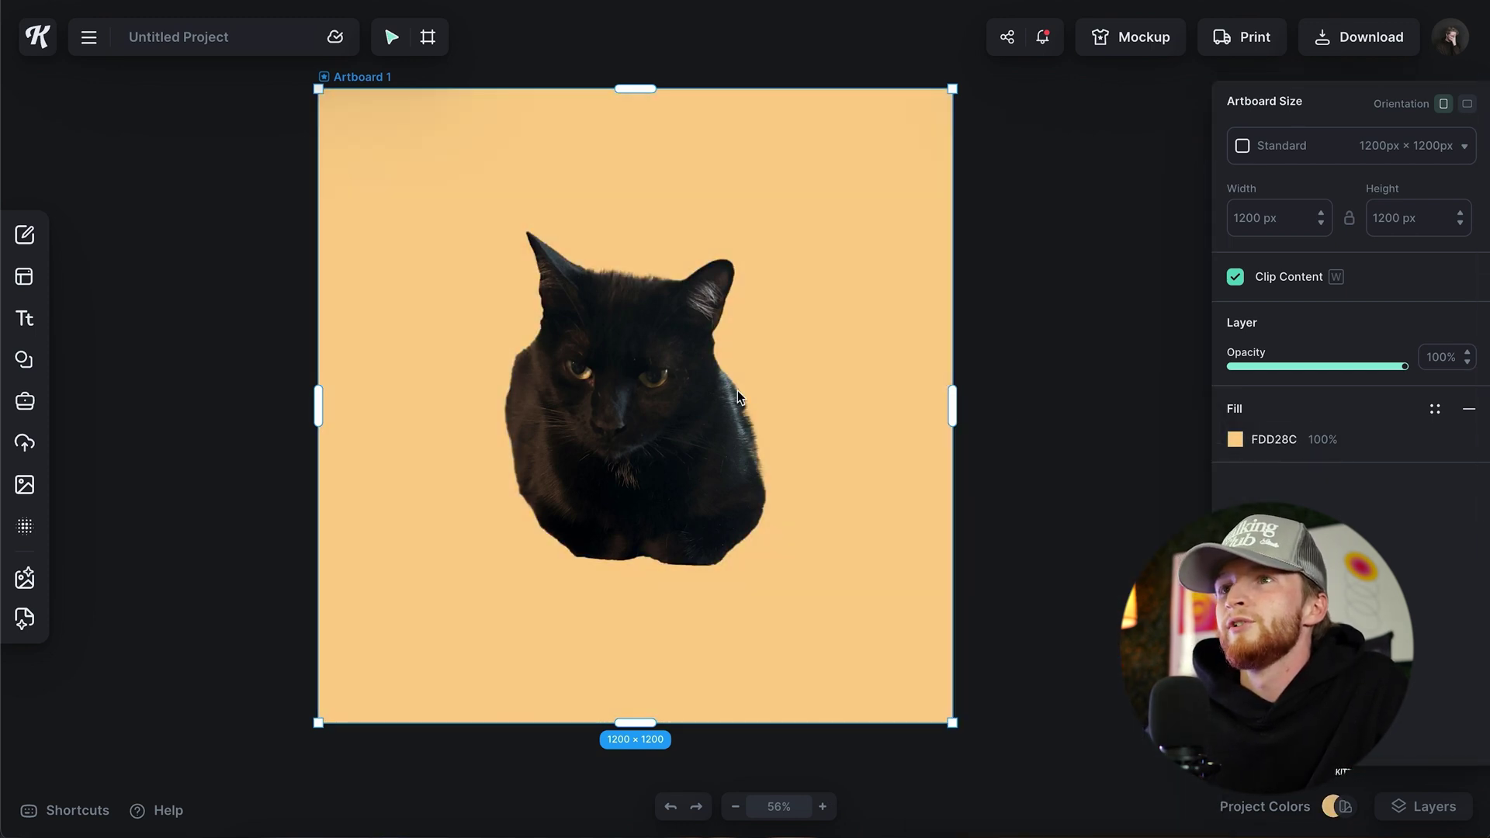
# - Apply photo filters to the cat image with brightness 5%, contrast 6% and saturation -100%
pyautogui.click(713, 426)
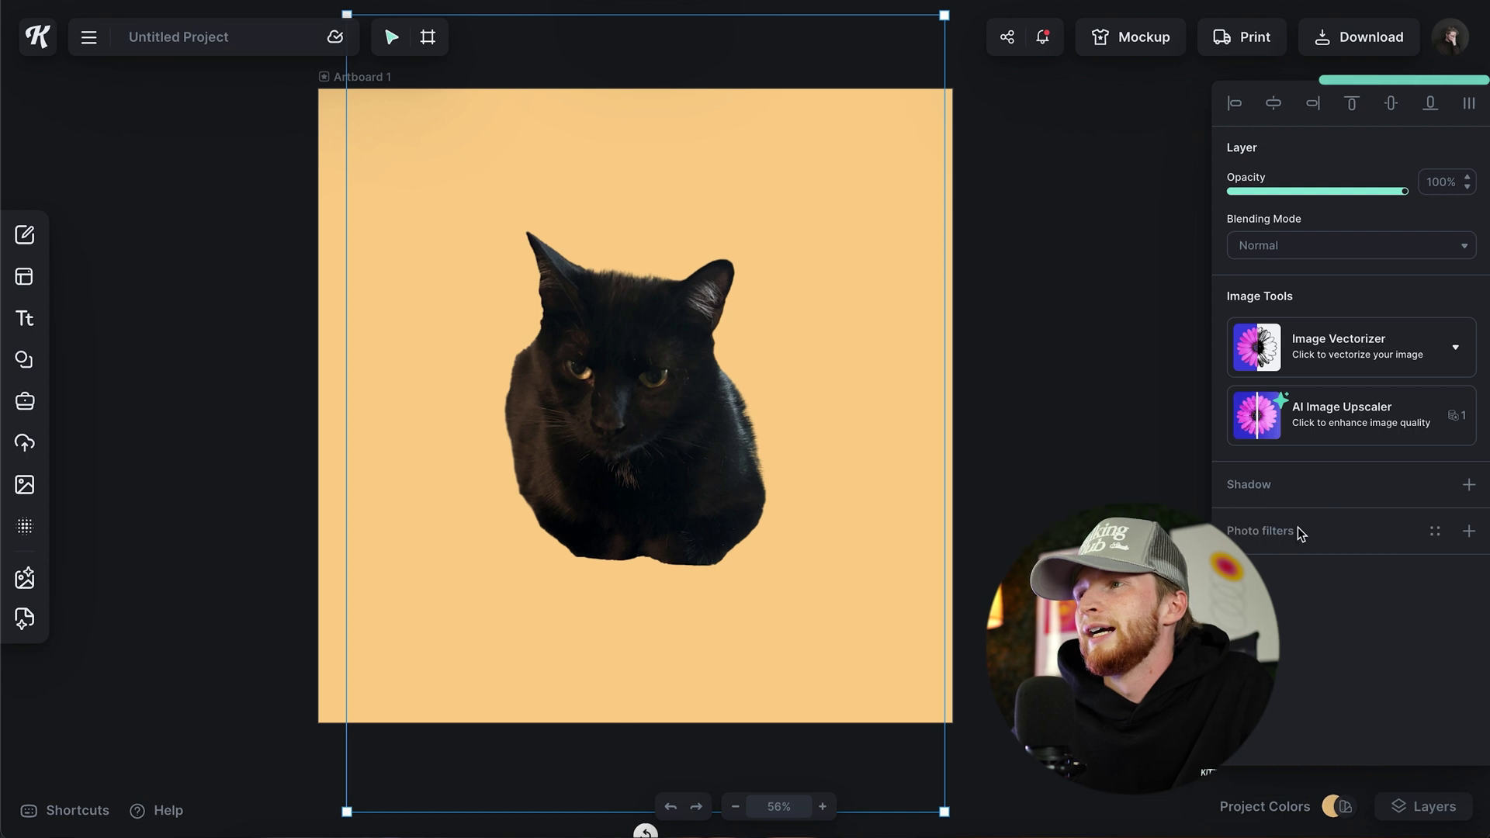
pyautogui.click(1297, 530)
pyautogui.scroll(-2, 1274, 574)
pyautogui.moveTo(1317, 632); pyautogui.dragTo(1322, 631)
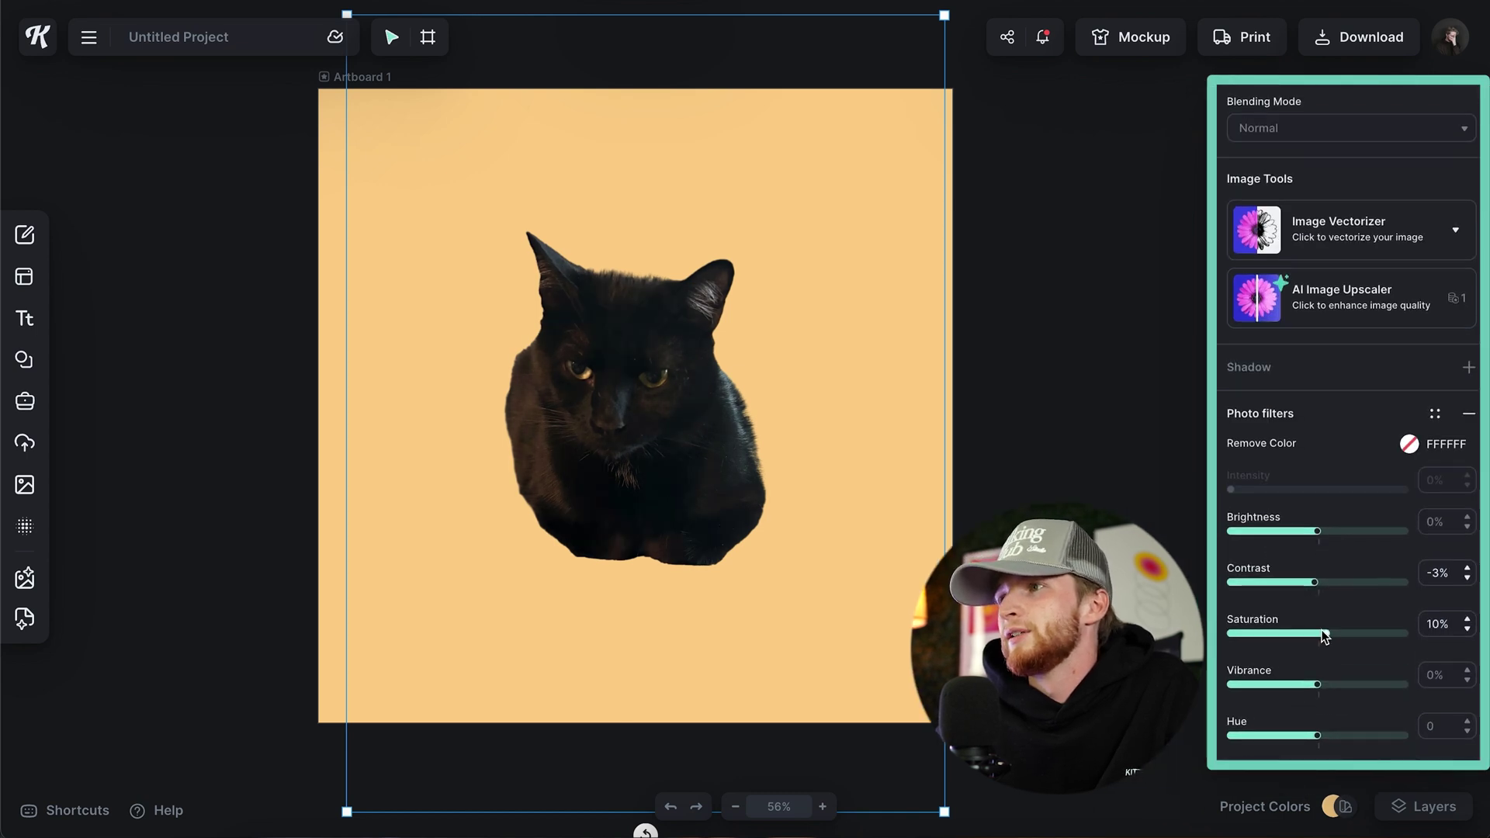
pyautogui.moveTo(1319, 529); pyautogui.dragTo(1322, 531)
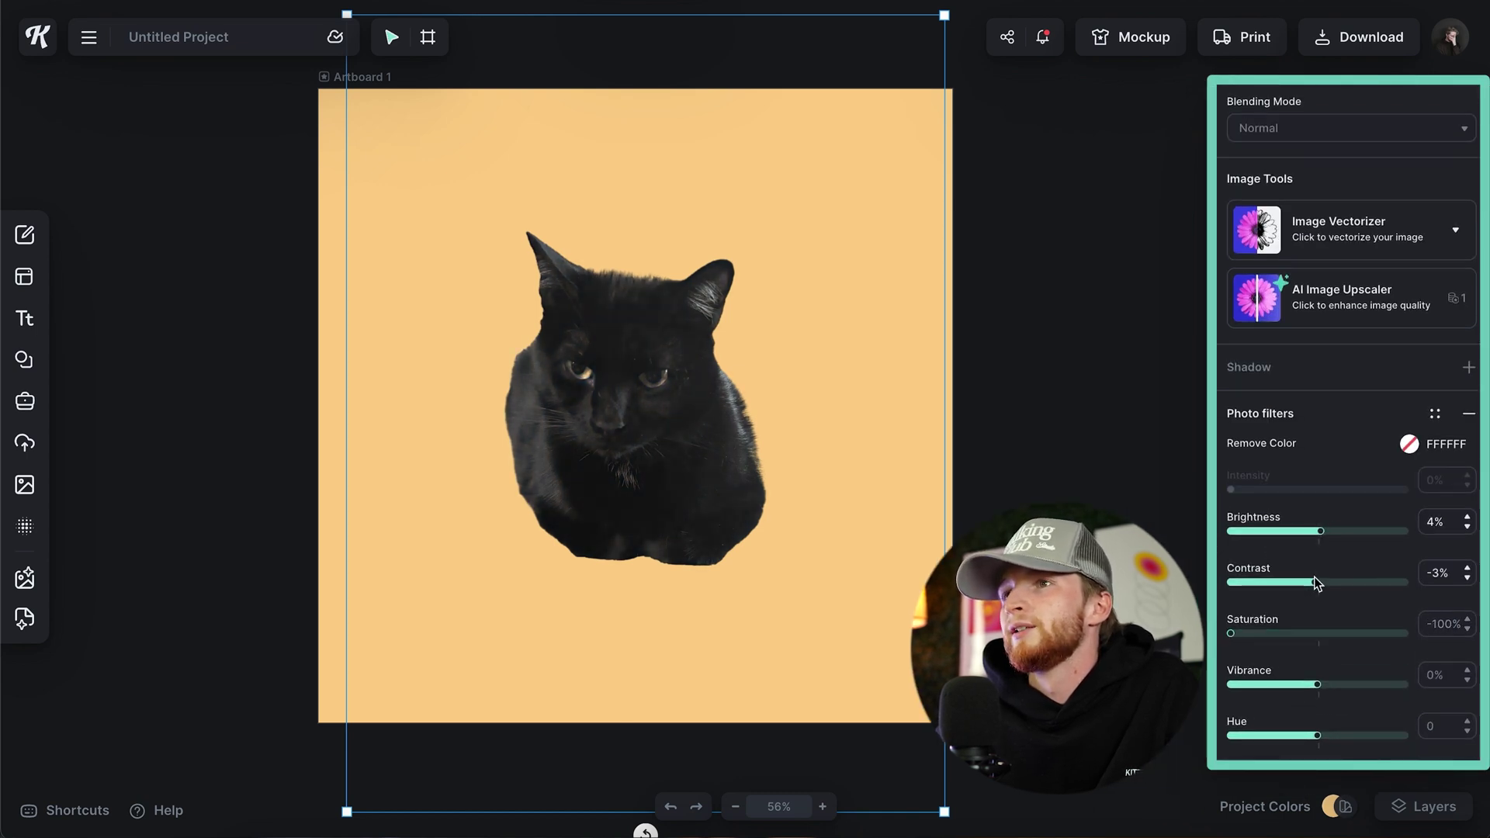
pyautogui.click(1012, 387)
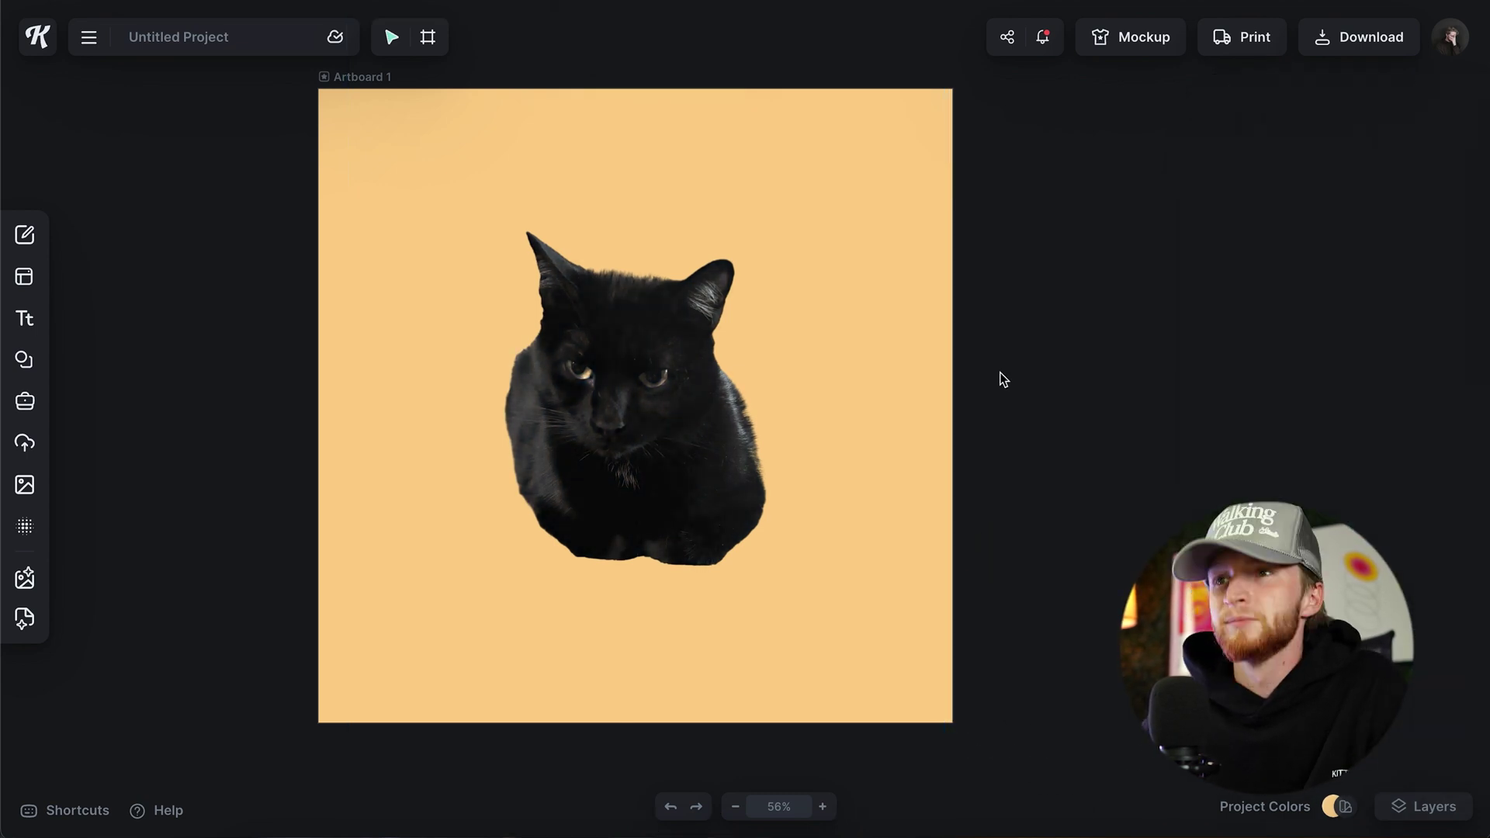
# - Add a headline text in the Instrument Serif typeface and place it above the cat's head
pyautogui.press('t')
pyautogui.write('INSTRU')
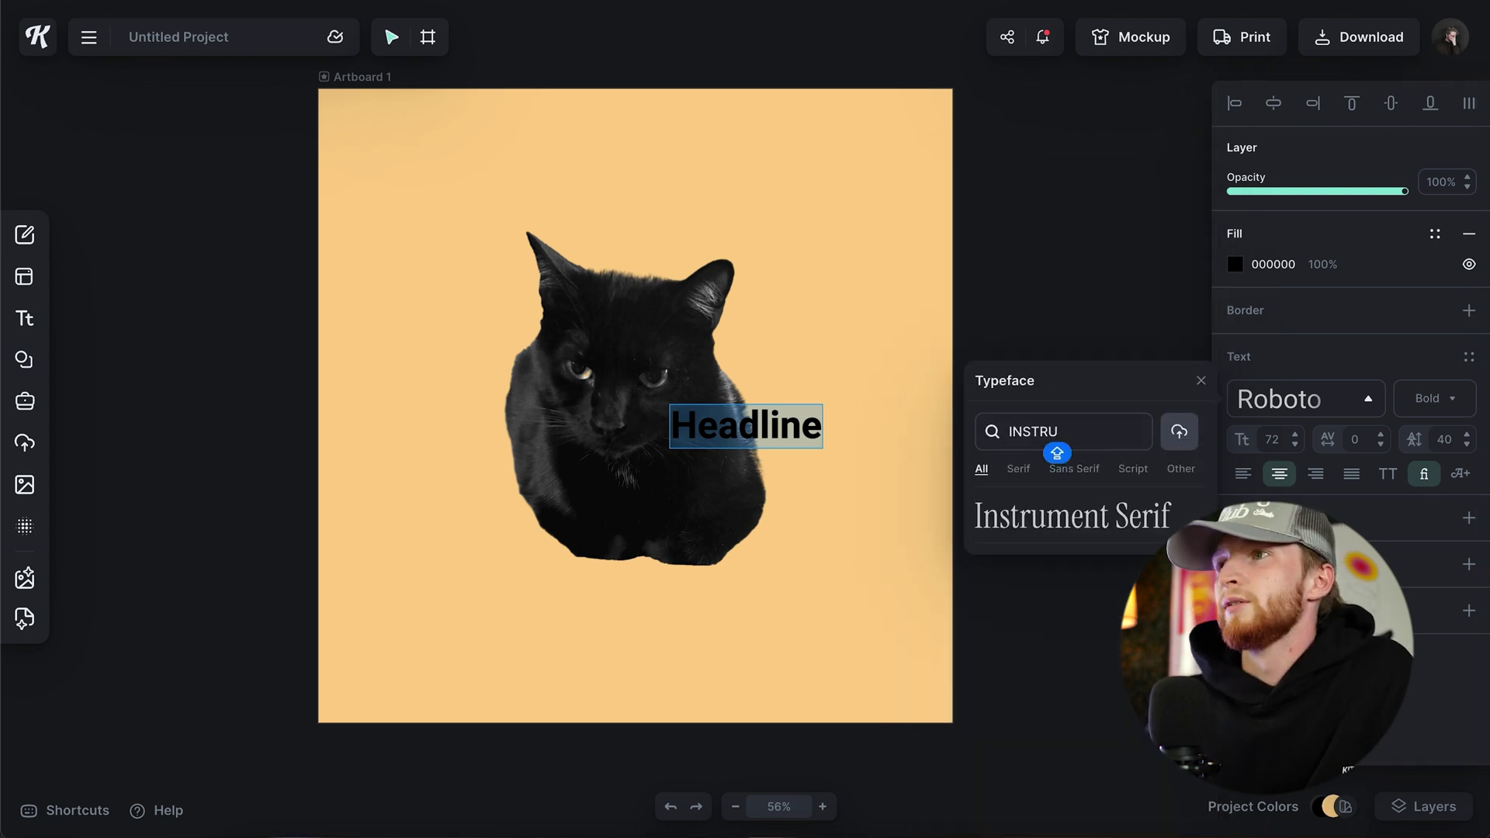
pyautogui.click(1072, 516)
pyautogui.moveTo(783, 433); pyautogui.dragTo(632, 194)
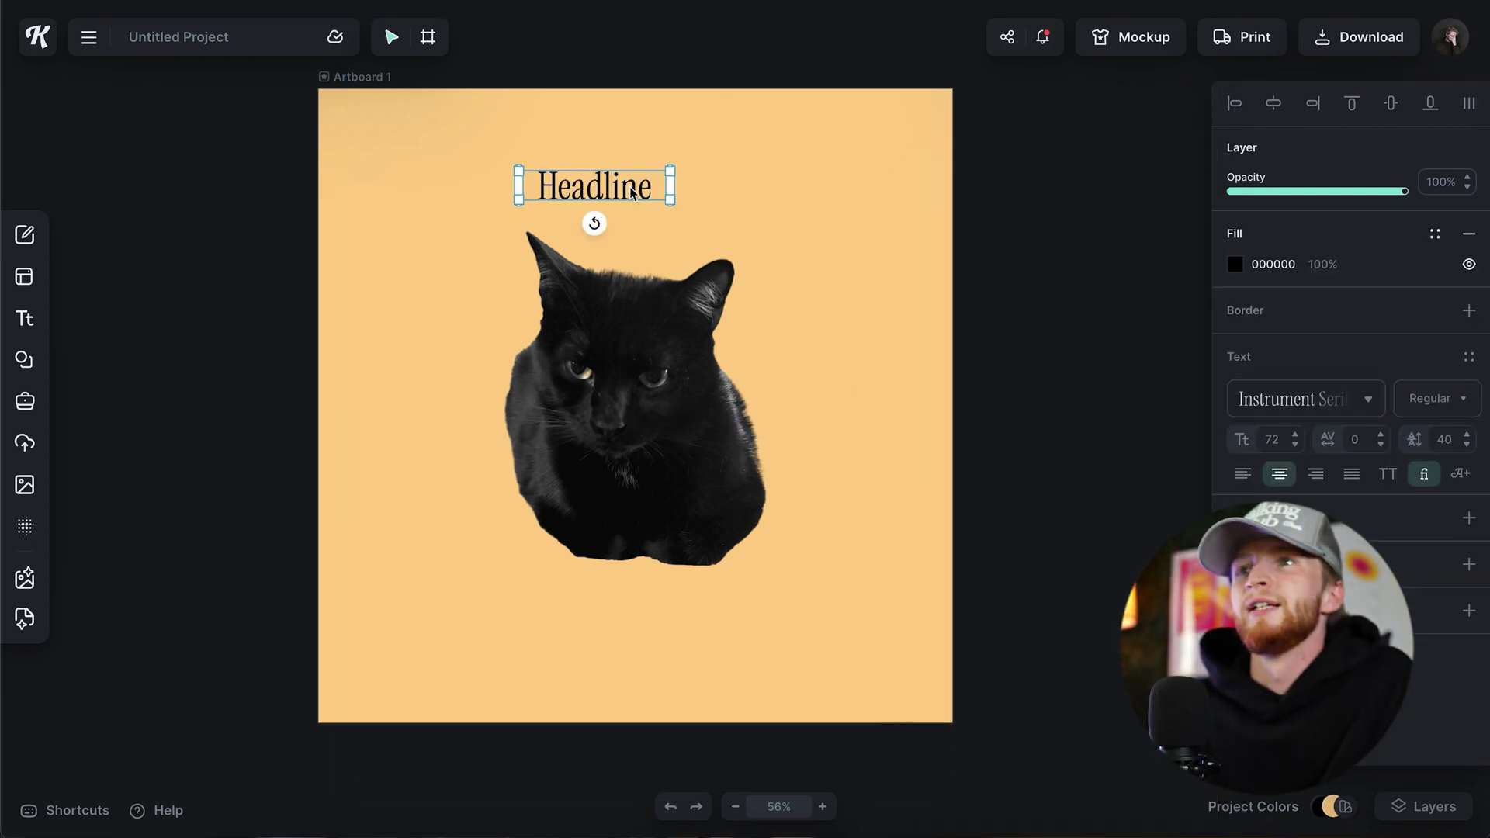
# - Replace the headline text with "Terra" in quotation marks and enlarge it to about size 269 above the cat
pyautogui.press('Return')
pyautogui.write('"T')
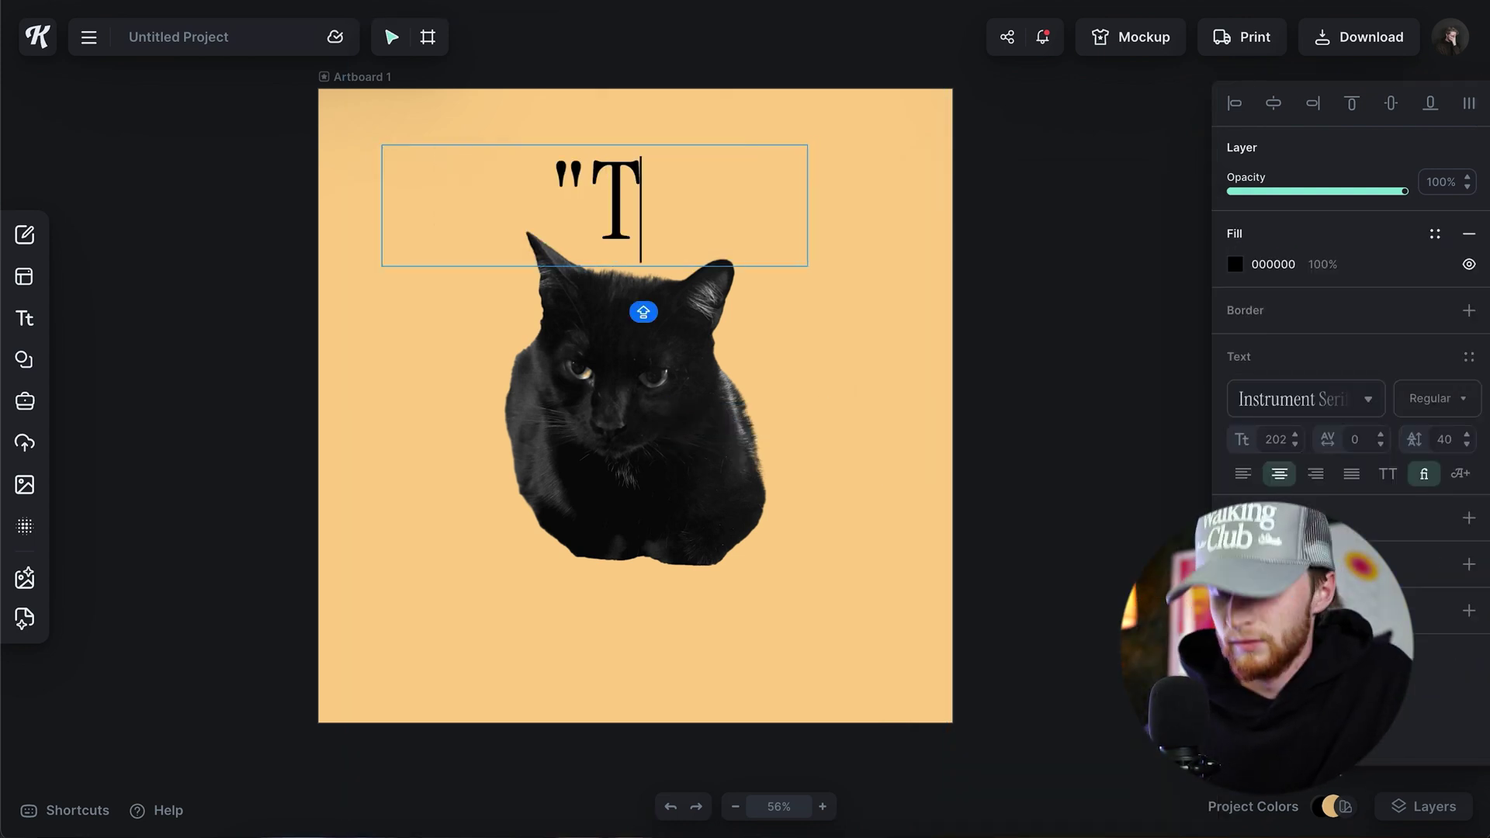
pyautogui.write('erra"')
pyautogui.press('Escape')
pyautogui.moveTo(805, 226); pyautogui.dragTo(879, 239)
pyautogui.moveTo(683, 187); pyautogui.dragTo(711, 201)
# - Set the headline's fill to the blue-violet 686AD9
pyautogui.click(1234, 264)
pyautogui.moveTo(1070, 364)
pyautogui.mouseDown()
pyautogui.moveTo(745, 179)
pyautogui.moveTo(1092, 319)
pyautogui.moveTo(1058, 316)
pyautogui.mouseUp()
pyautogui.click(1123, 514)
pyautogui.click(1088, 322)
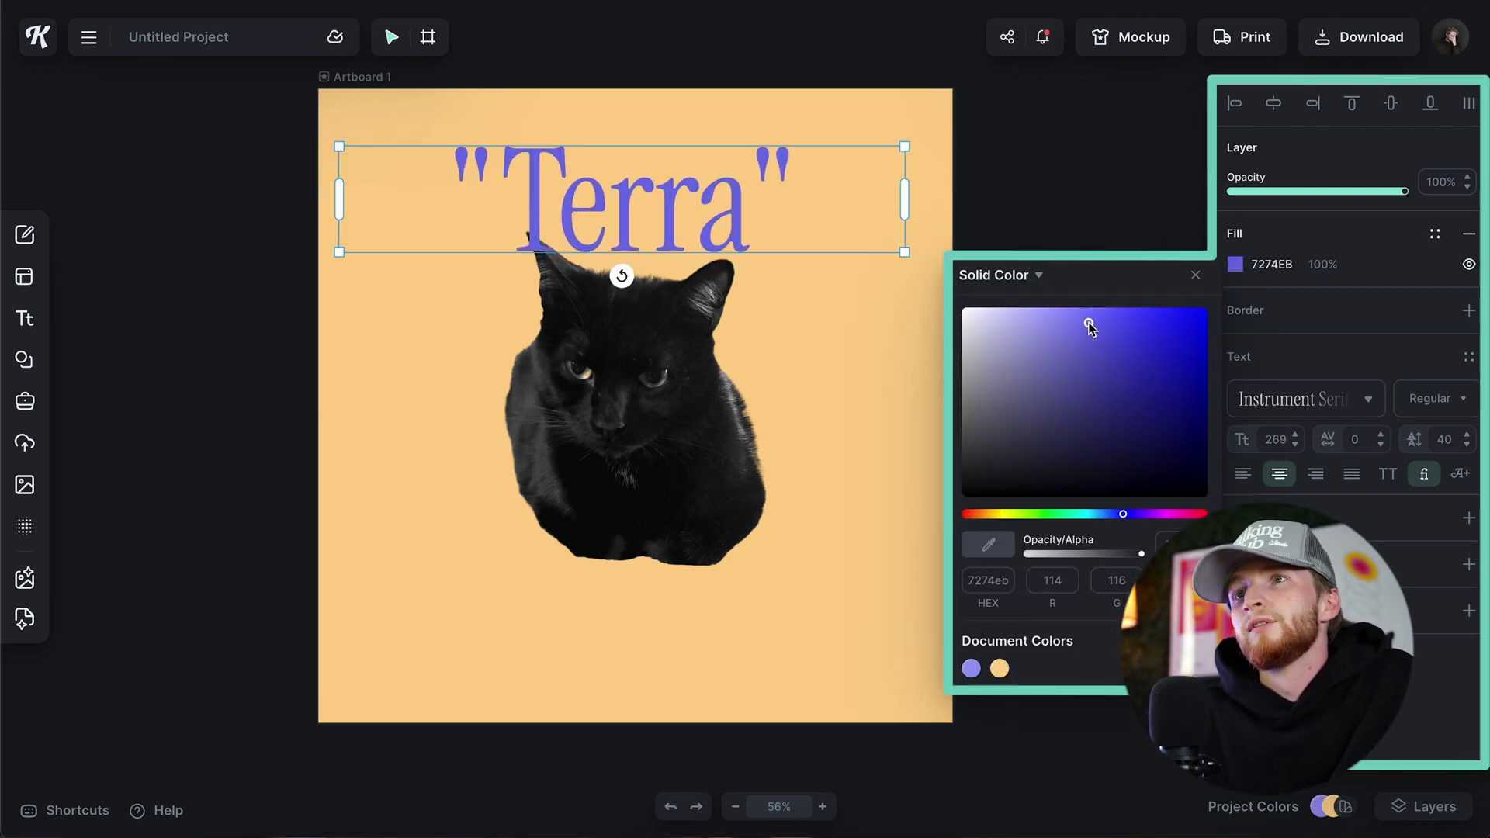
pyautogui.click(1197, 281)
# - Bring the cat image in front of the headline so its ear overlaps the lettering
pyautogui.rightClick(675, 370)
pyautogui.click(747, 699)
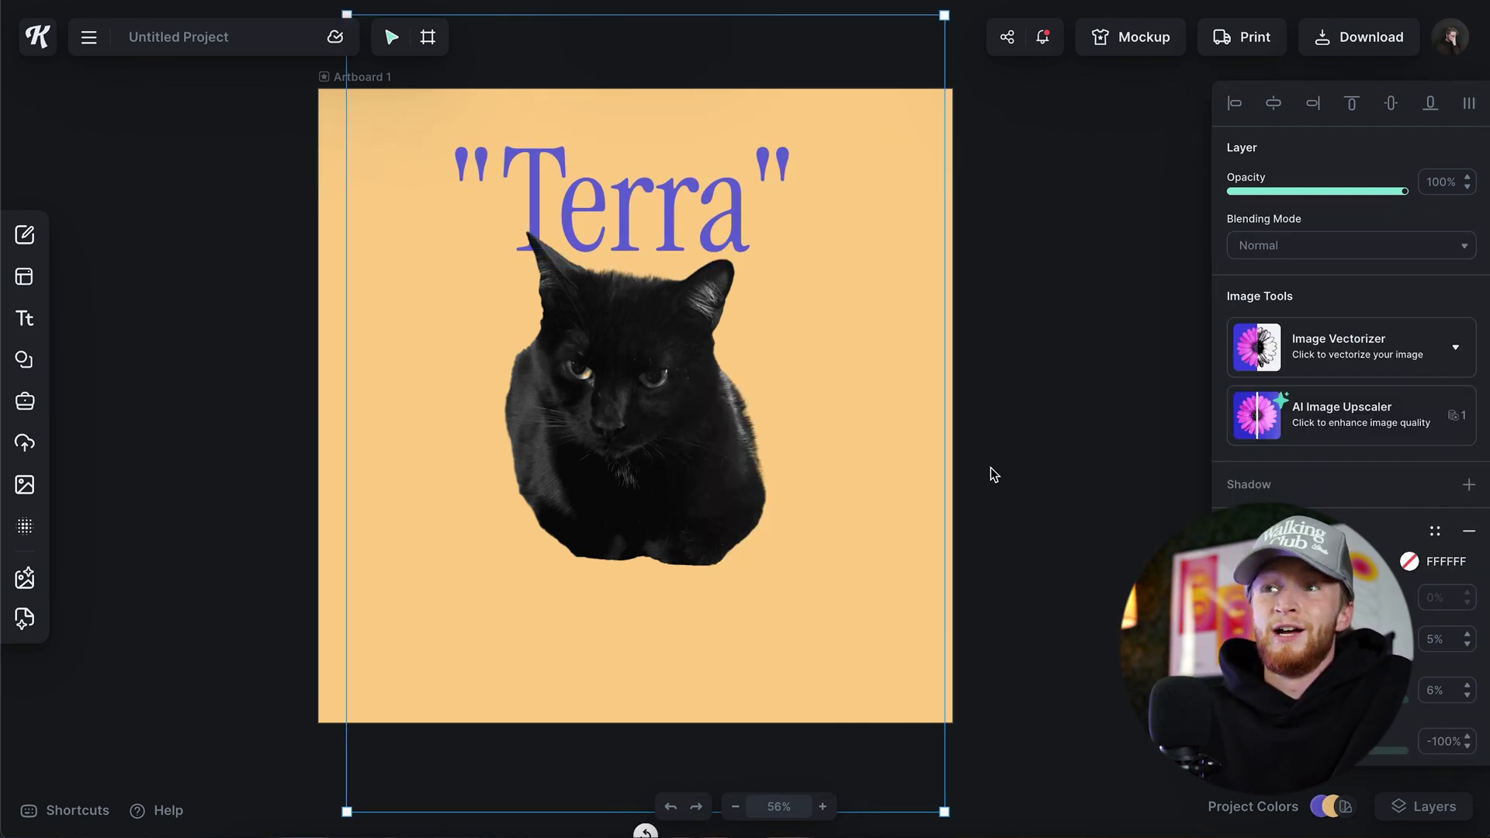
pyautogui.click(1001, 467)
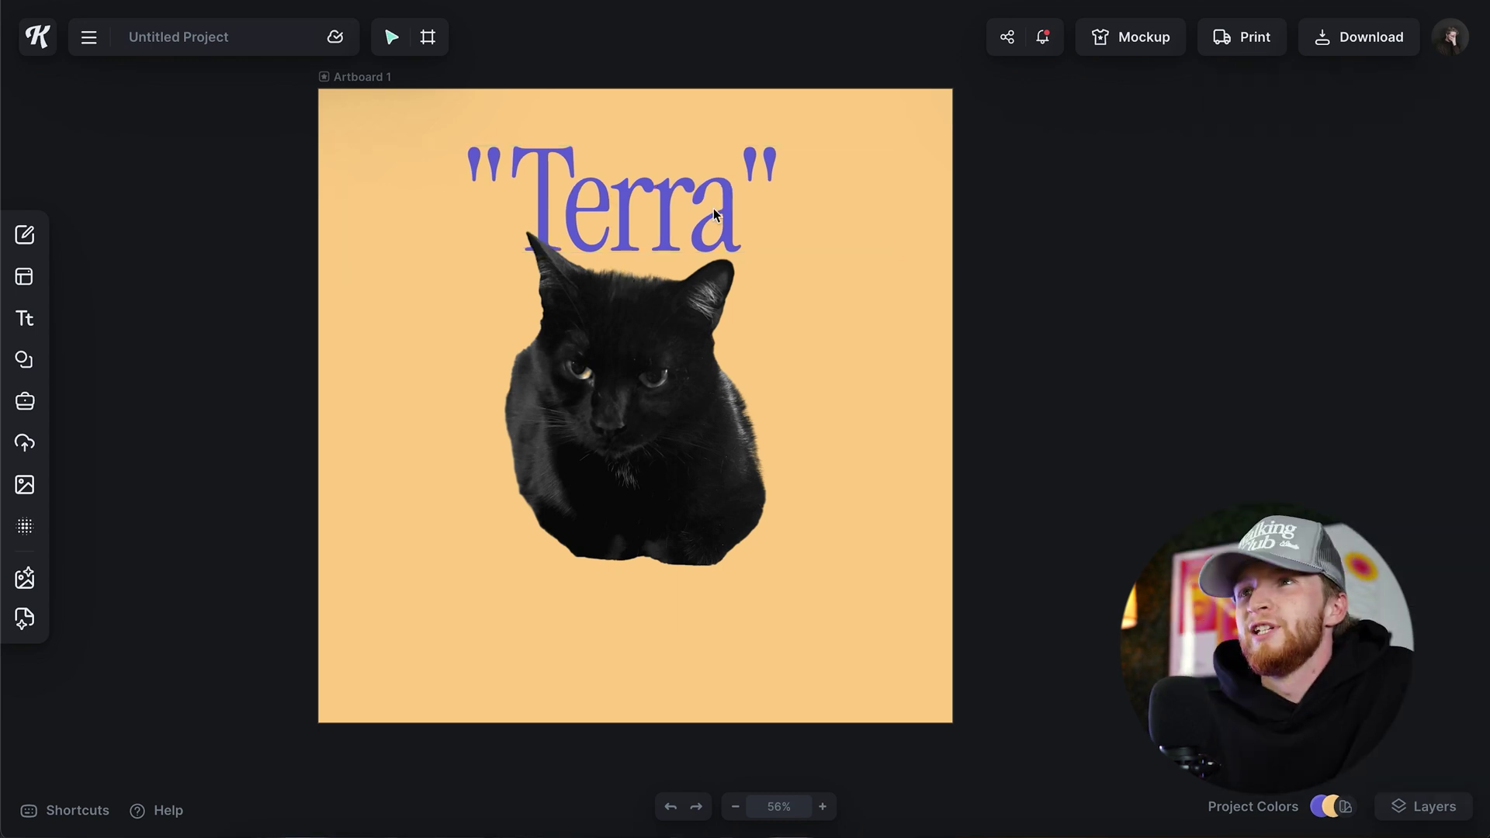
# - Enlarge the "Terra" headline to about size 384 with letter spacing -30
pyautogui.click(714, 207)
pyautogui.moveTo(904, 252); pyautogui.dragTo(1002, 298)
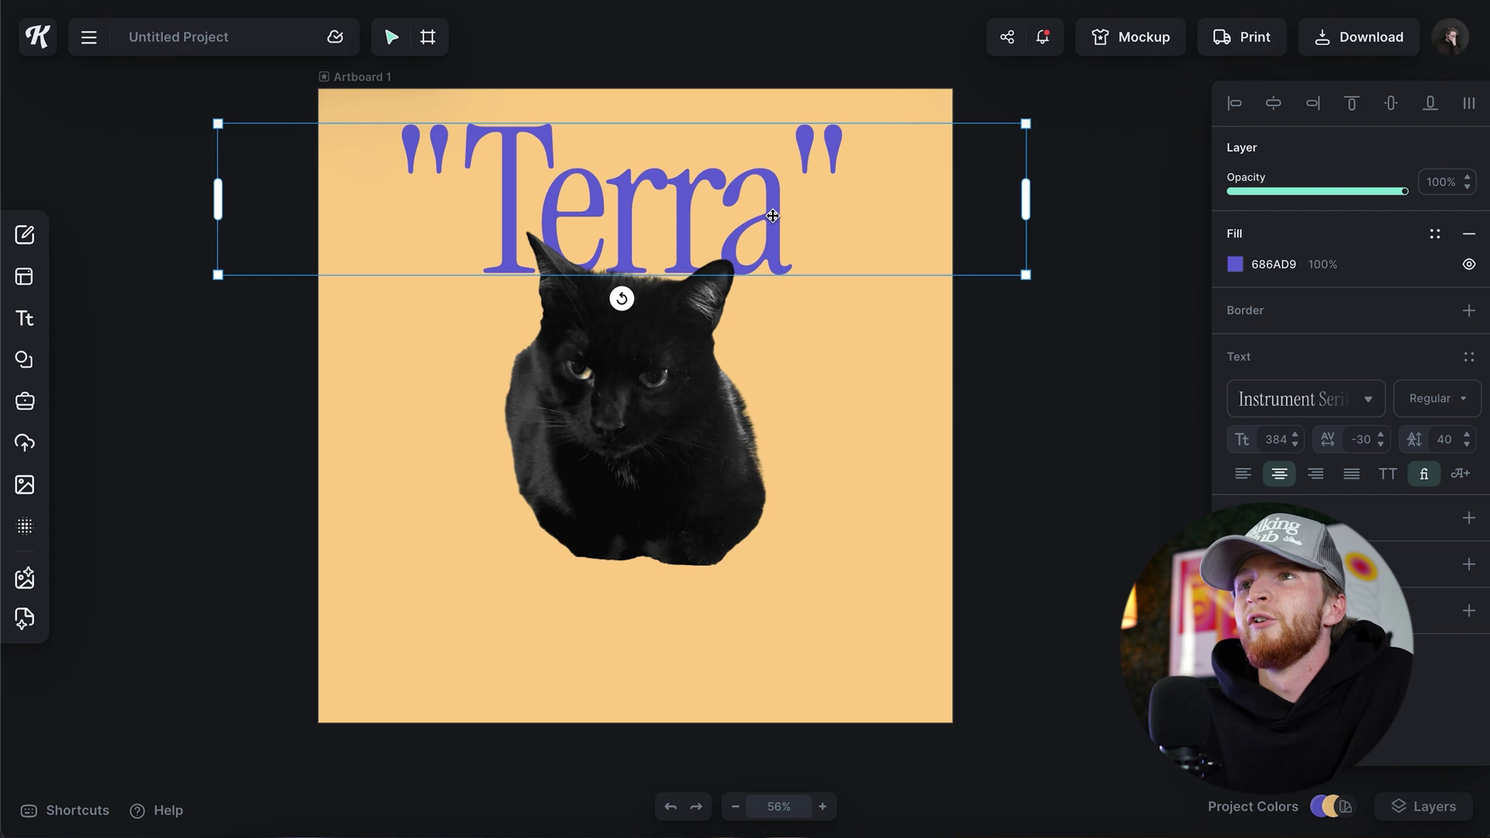
# - Duplicate the headline below the cat, set its size to 100 and change its text to SHORT FOR TERRIBLE
pyautogui.moveTo(789, 232); pyautogui.dragTo(790, 680)
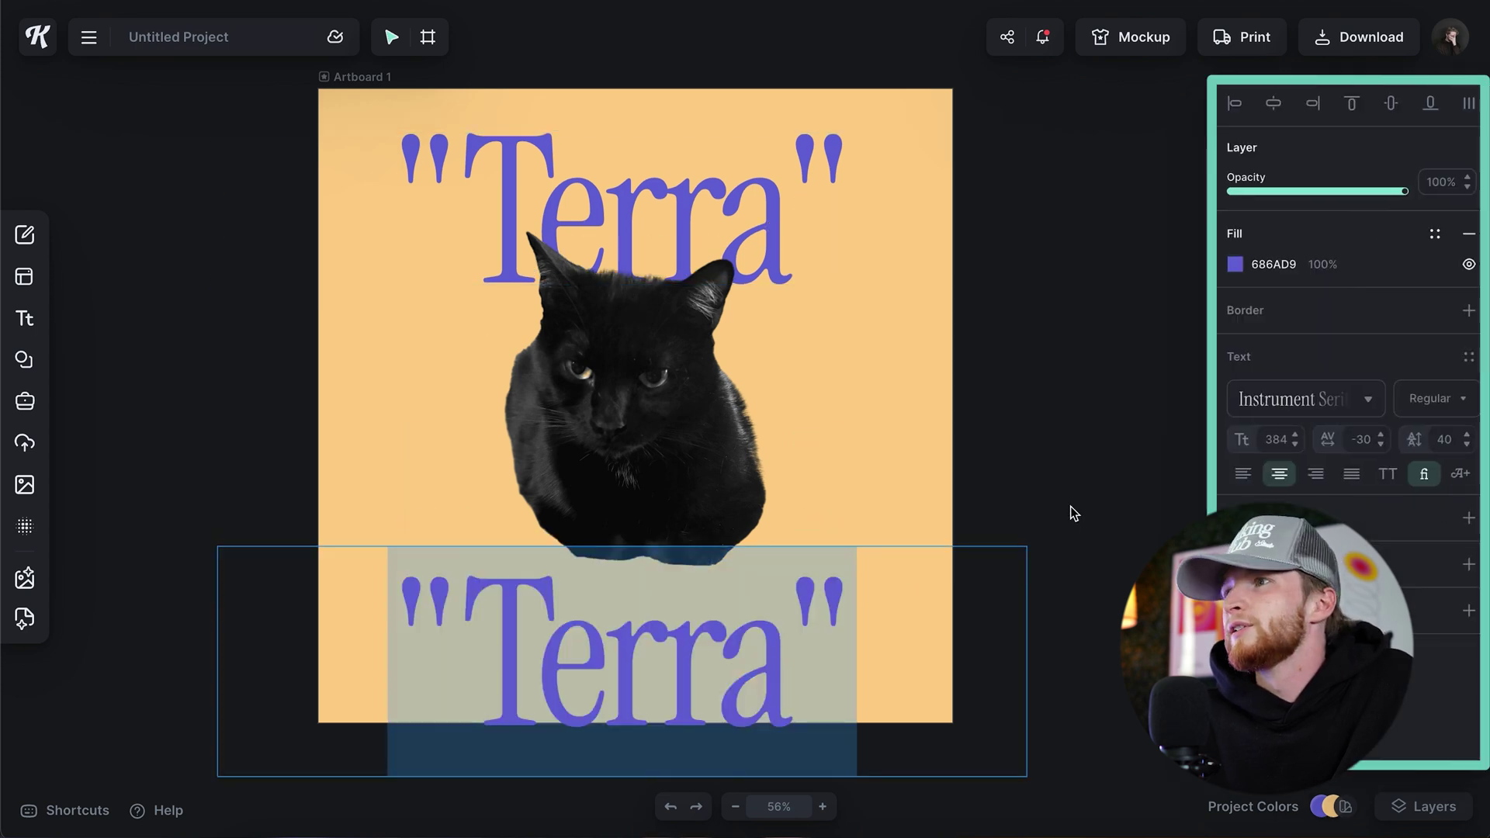
pyautogui.click(1282, 446)
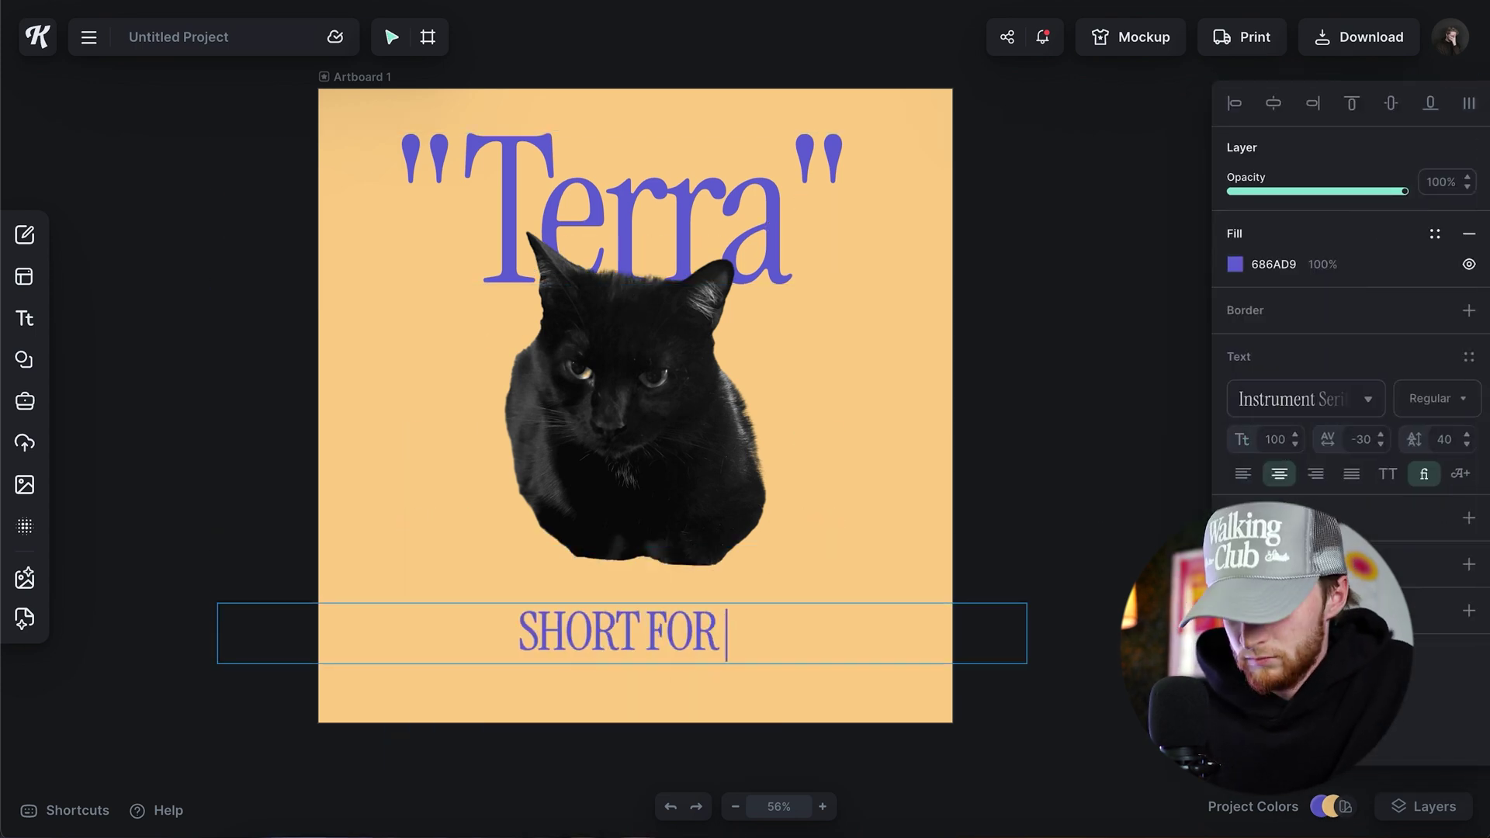
pyautogui.press('Escape')
# - Center the "Terra" headline horizontally on the artboard and move the cat slightly down
pyautogui.click(797, 205)
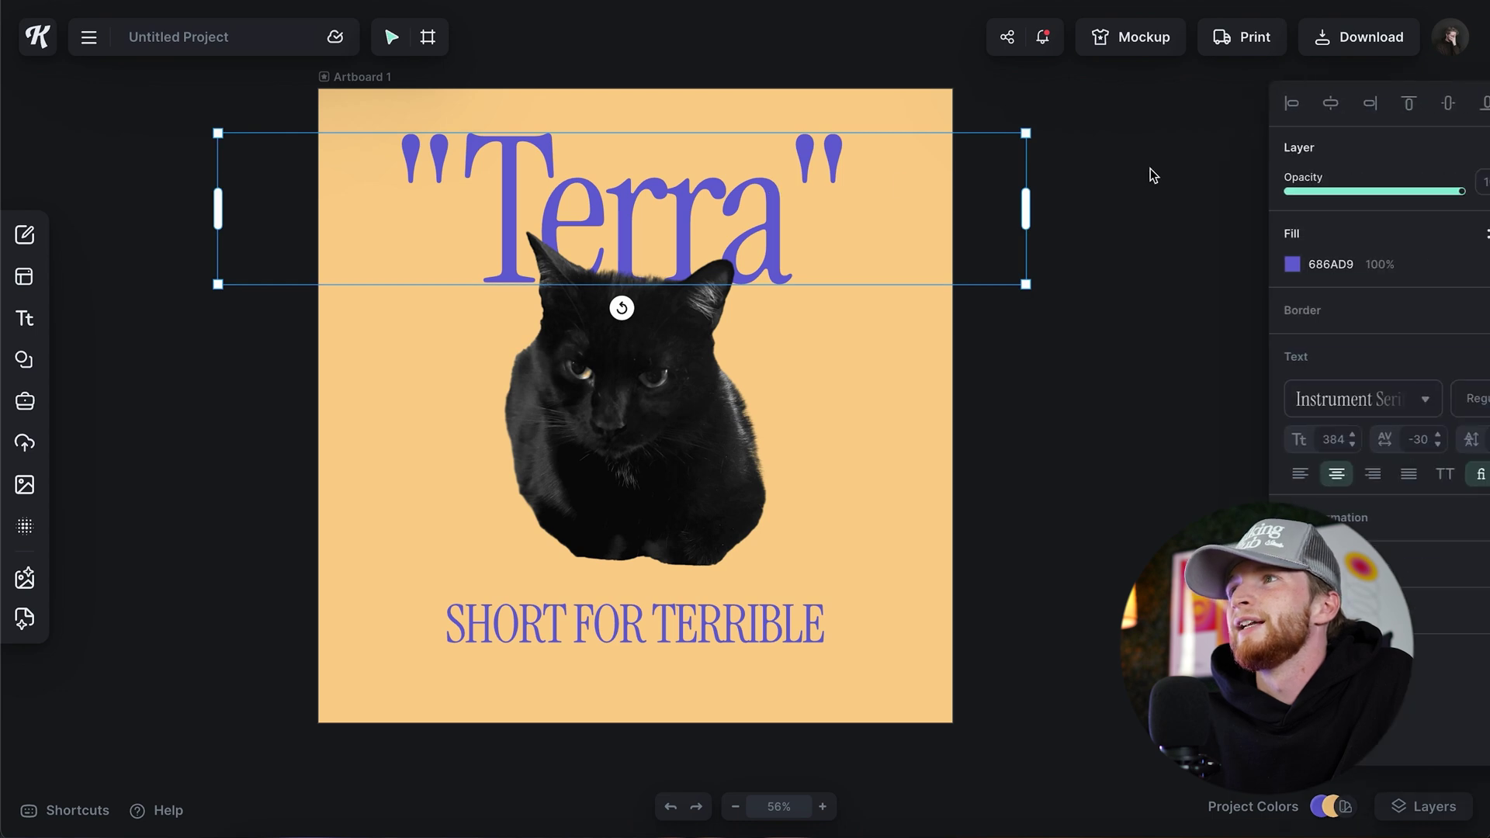
pyautogui.click(635, 512)
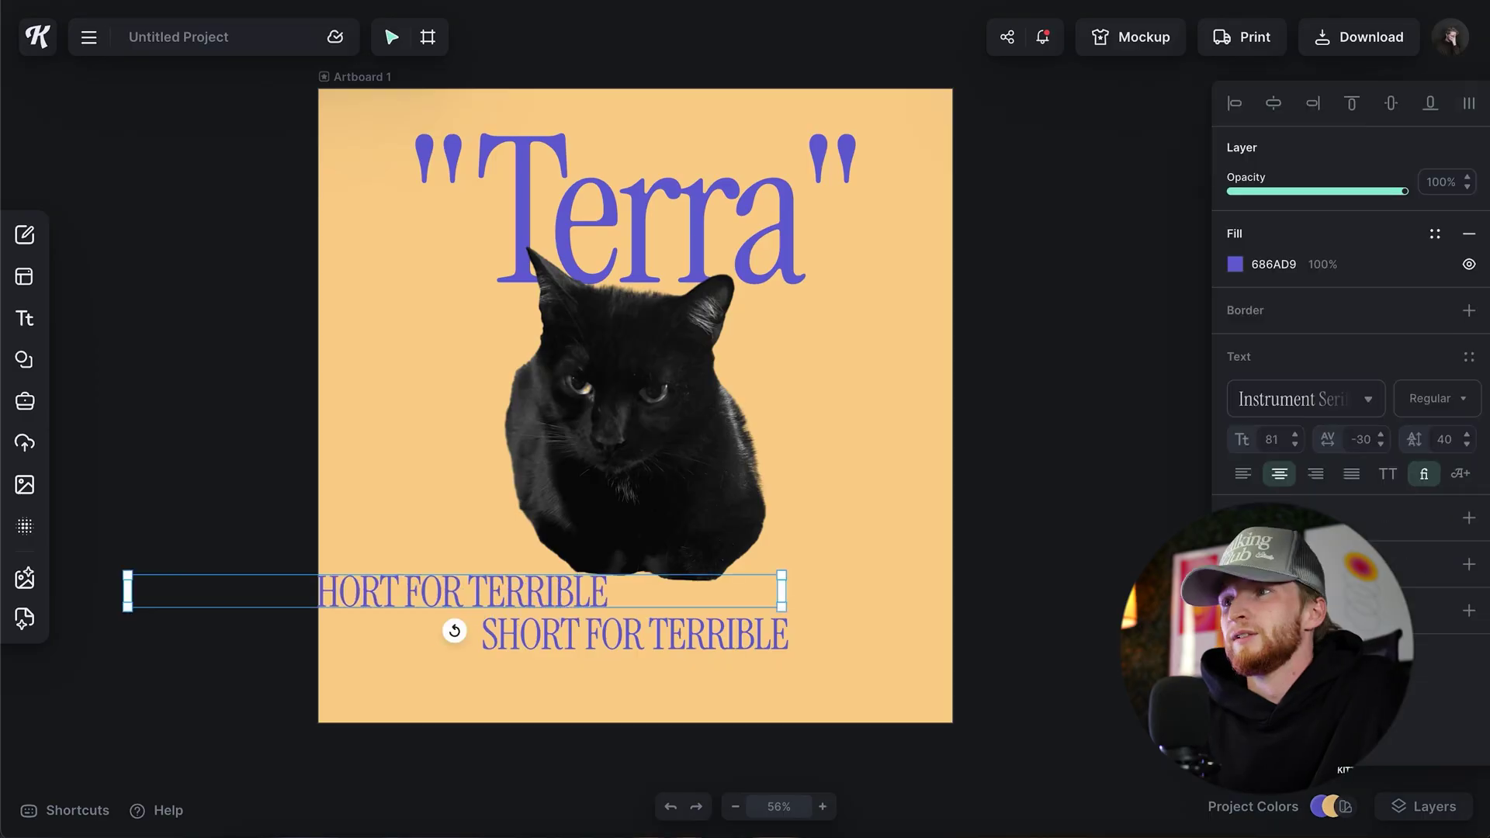
# - Change the duplicated tagline to "sock thief" on two lines and set its line height to 0
pyautogui.doubleClick(487, 588)
pyautogui.write('sock')
pyautogui.press('Return')
pyautogui.write('thief')
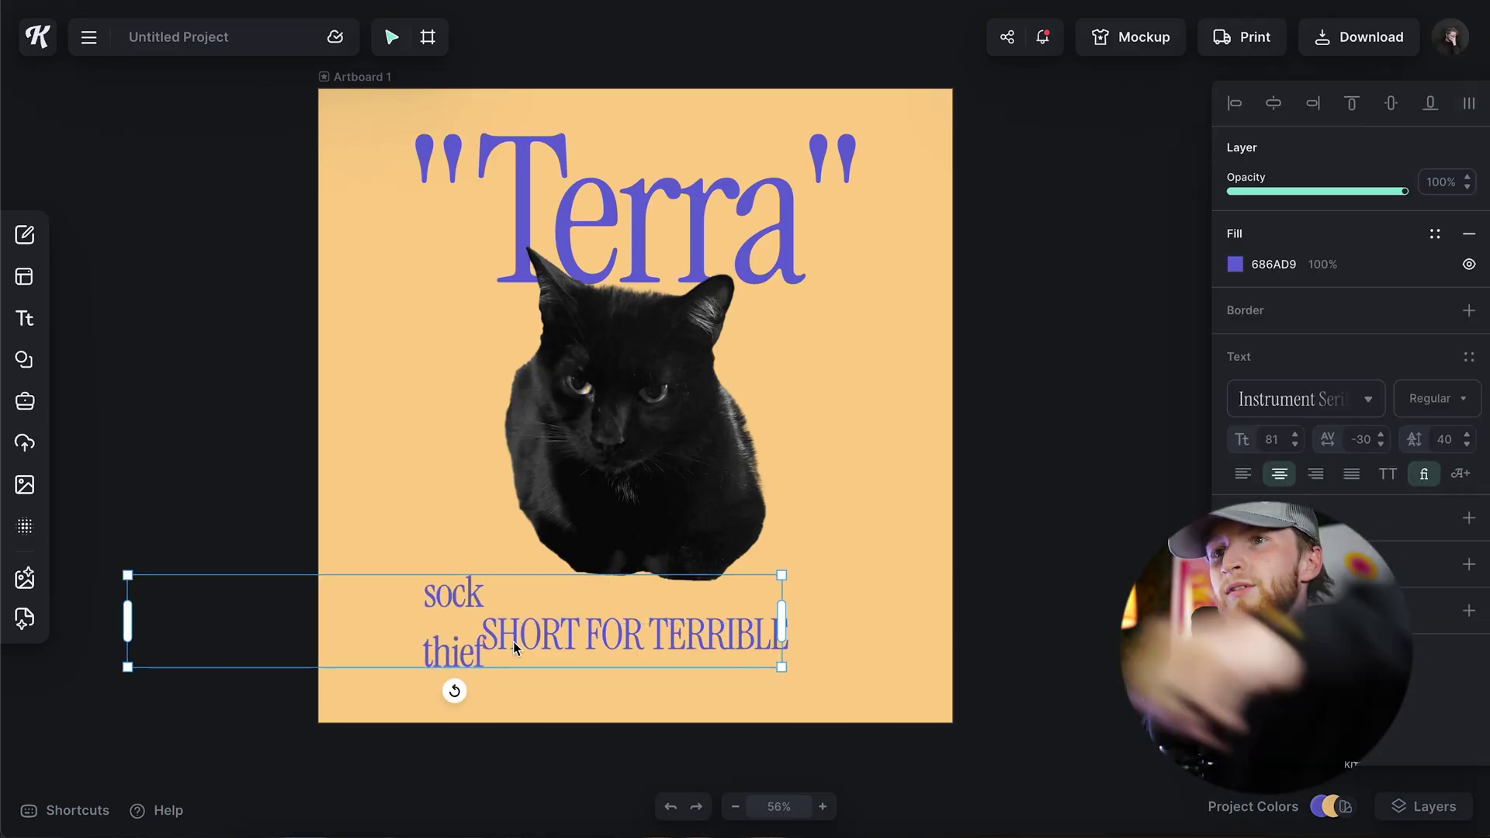
pyautogui.hotkey('ctrl', 'a')
pyautogui.click(1363, 439)
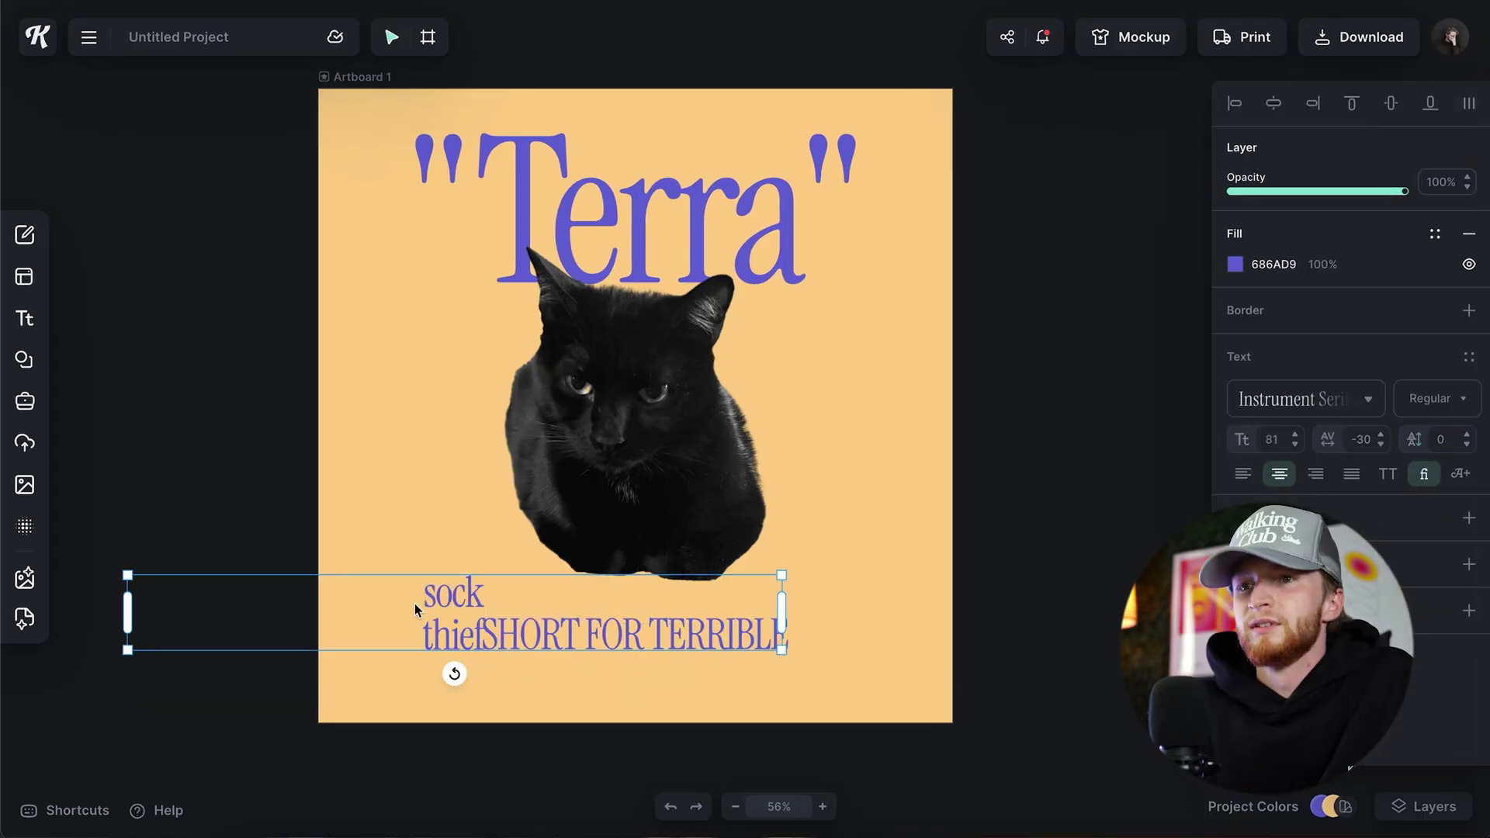
# - Insert a circle shape and shape it into a small flat ellipse beside the cat's left side
pyautogui.click(25, 366)
pyautogui.click(206, 469)
pyautogui.click(334, 101)
pyautogui.moveTo(745, 559); pyautogui.dragTo(745, 406)
pyautogui.moveTo(887, 405); pyautogui.dragTo(776, 355)
pyautogui.moveTo(690, 318); pyautogui.dragTo(427, 416)
pyautogui.moveTo(512, 453); pyautogui.dragTo(481, 440)
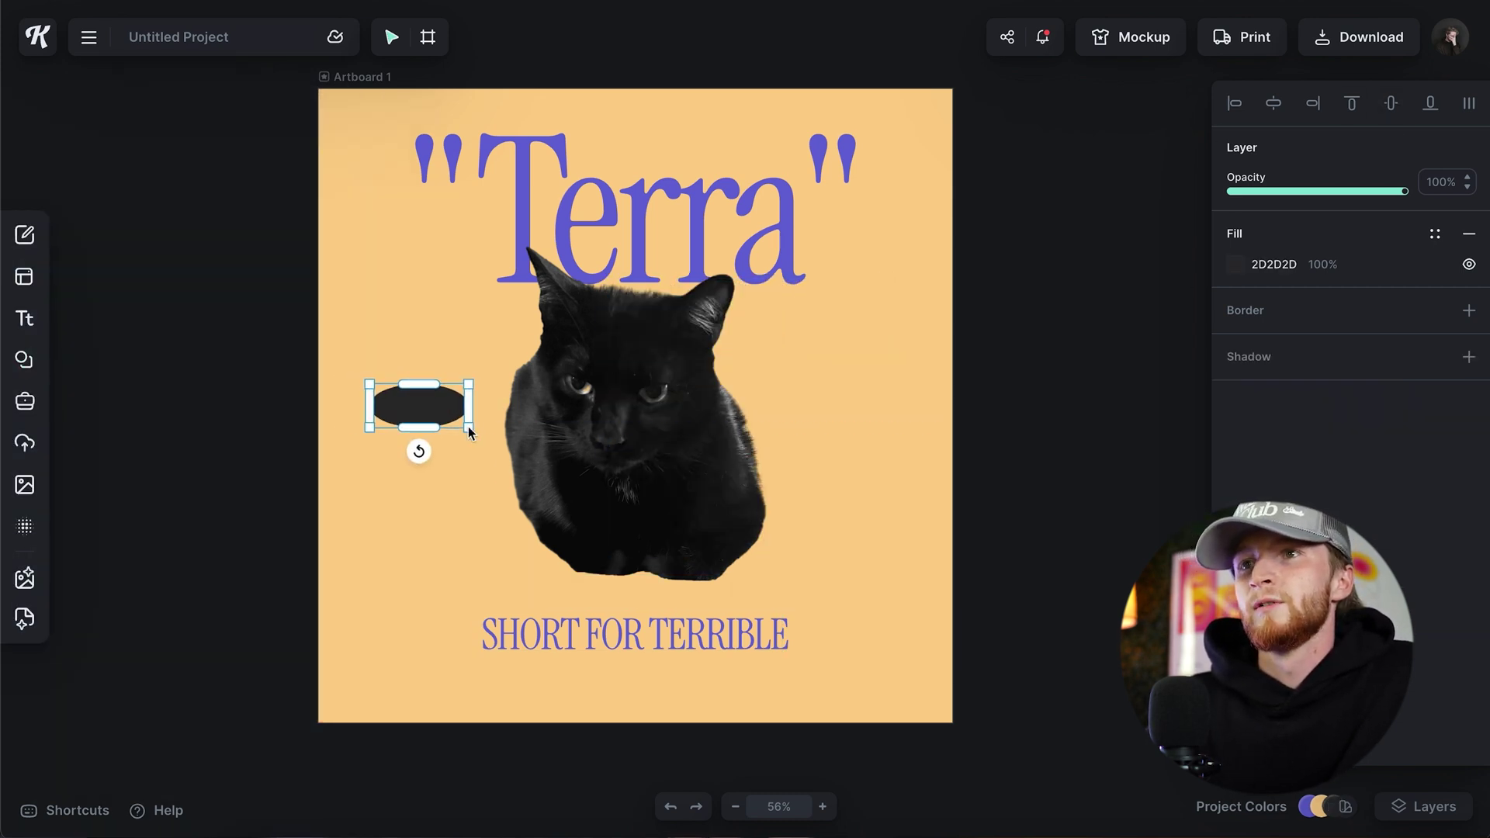
# - Turn the ellipse into an unfilled outline with a thin 686AD9 border around the "sock thief" text
pyautogui.click(1235, 263)
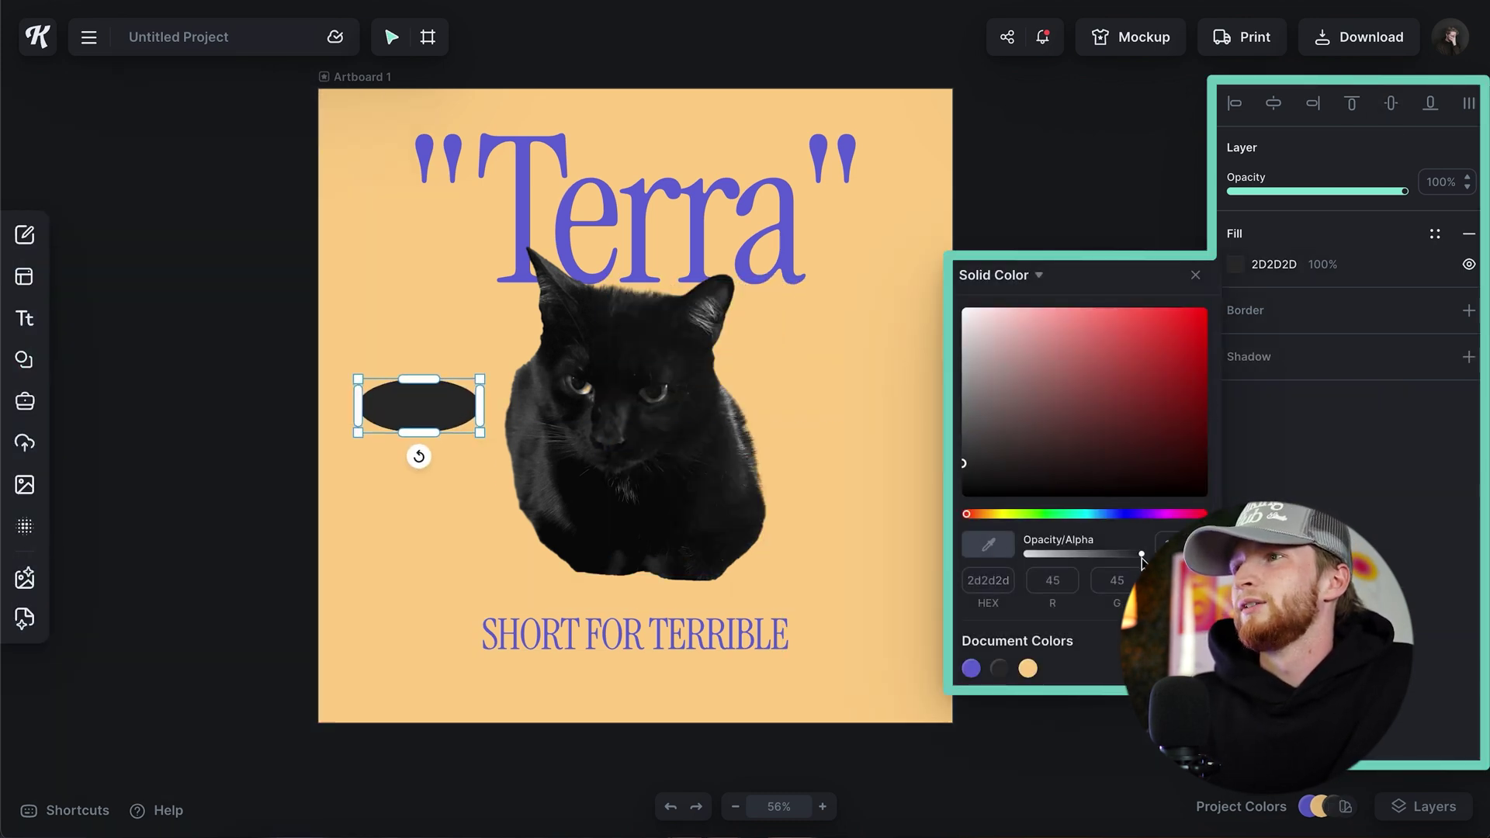
pyautogui.click(1448, 350)
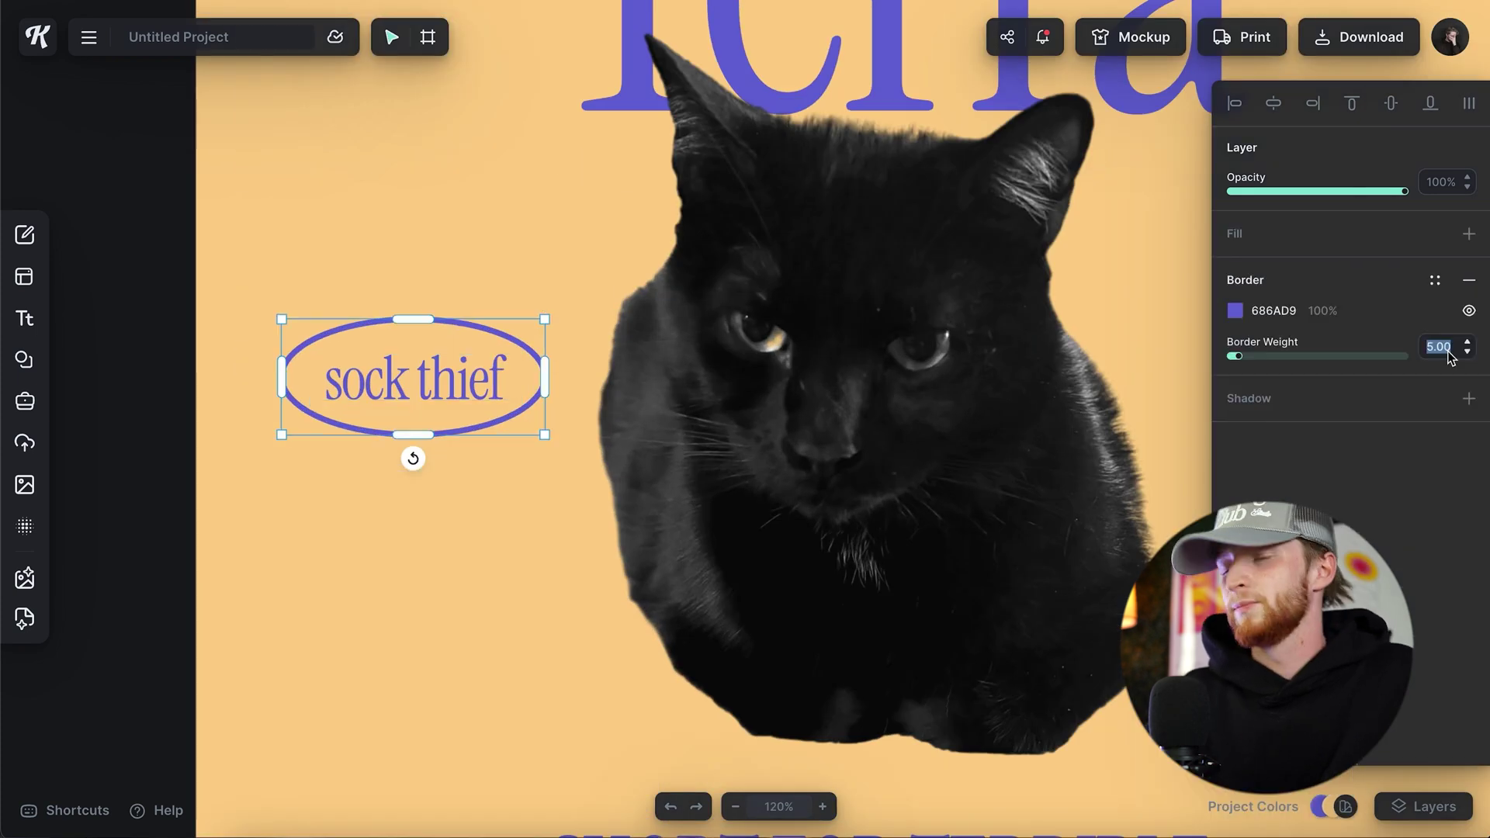
pyautogui.click(436, 407)
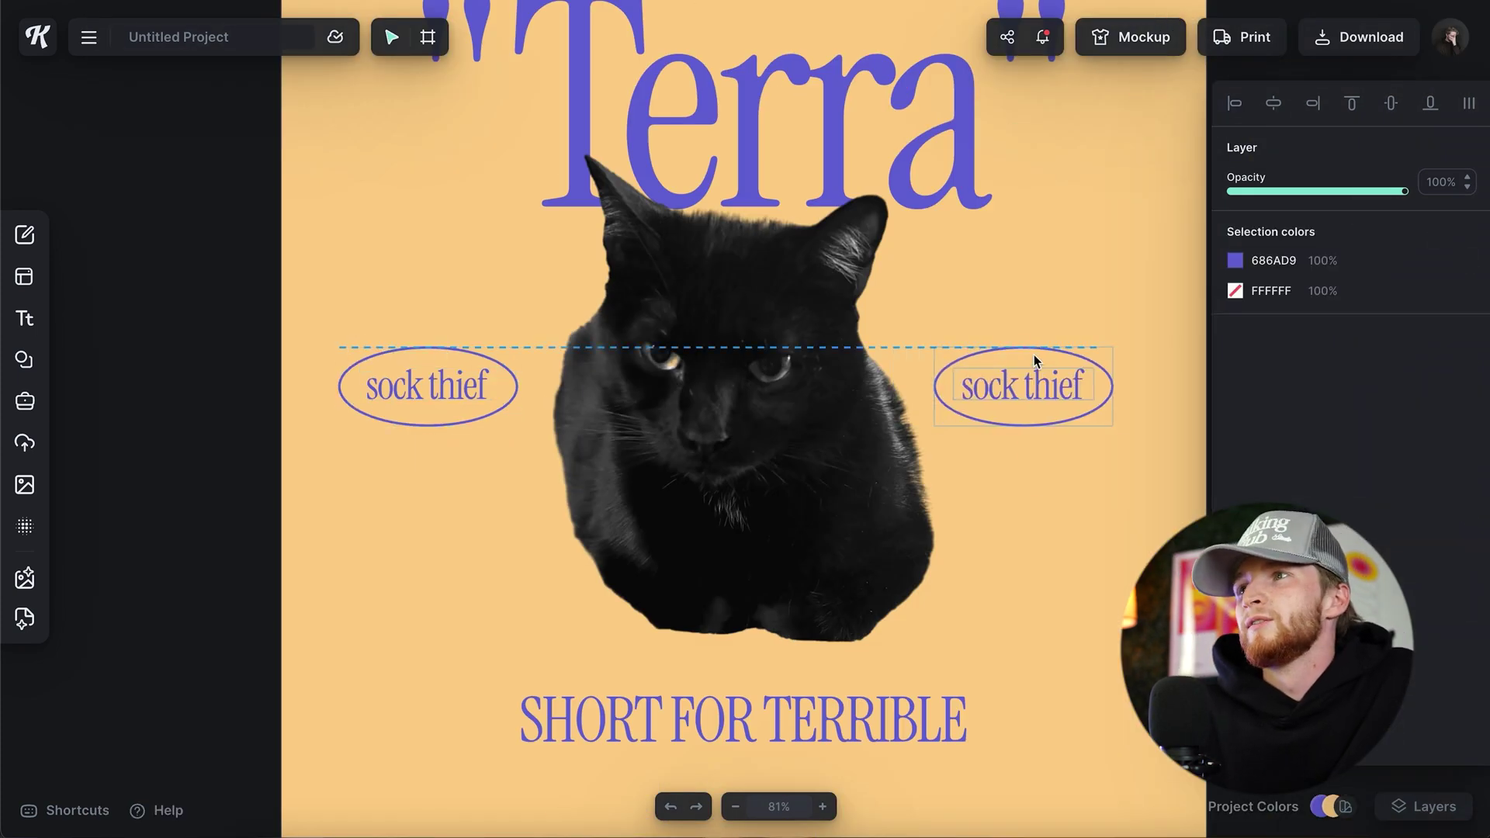
# - Duplicate the "sock thief" badge to the cat's other side and change the copy's text to "cheese fiend"
pyautogui.moveTo(1038, 366); pyautogui.dragTo(1039, 368)
pyautogui.click(1027, 505)
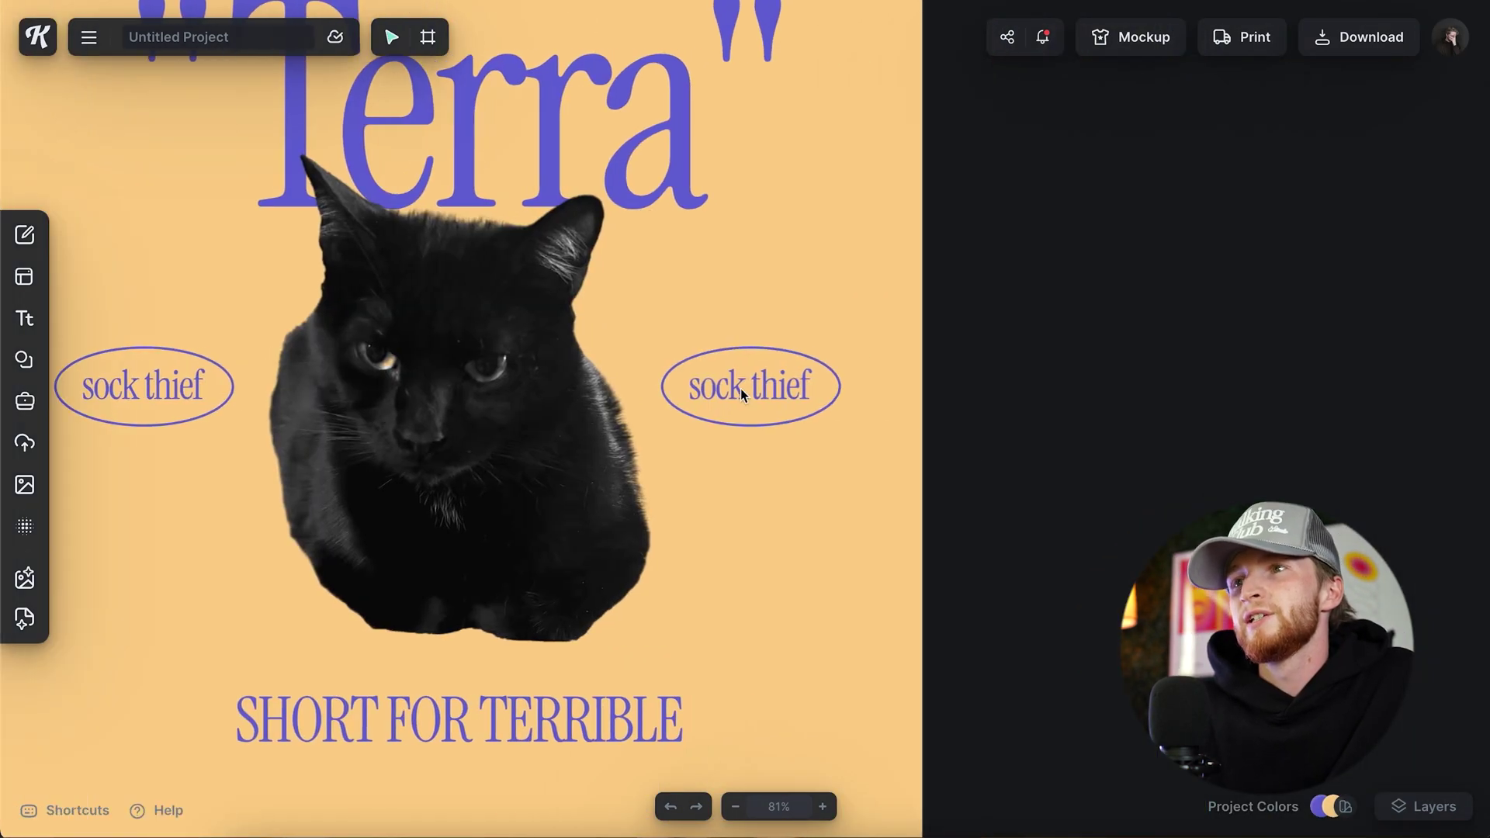
pyautogui.doubleClick(740, 388)
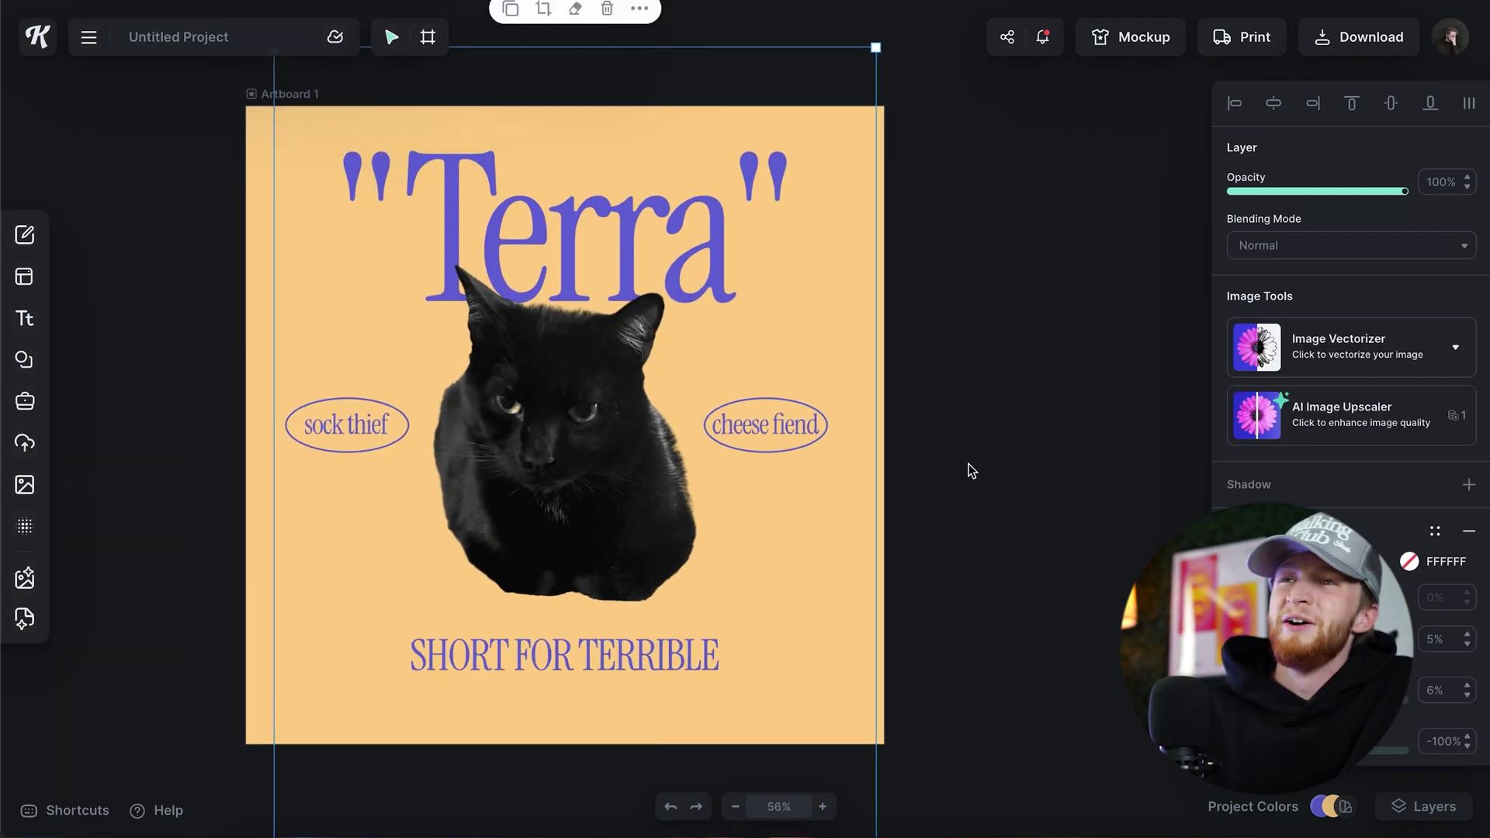
# - Center the two oval badges together horizontally on the artboard and shift the cat slightly right and down
pyautogui.click(786, 399)
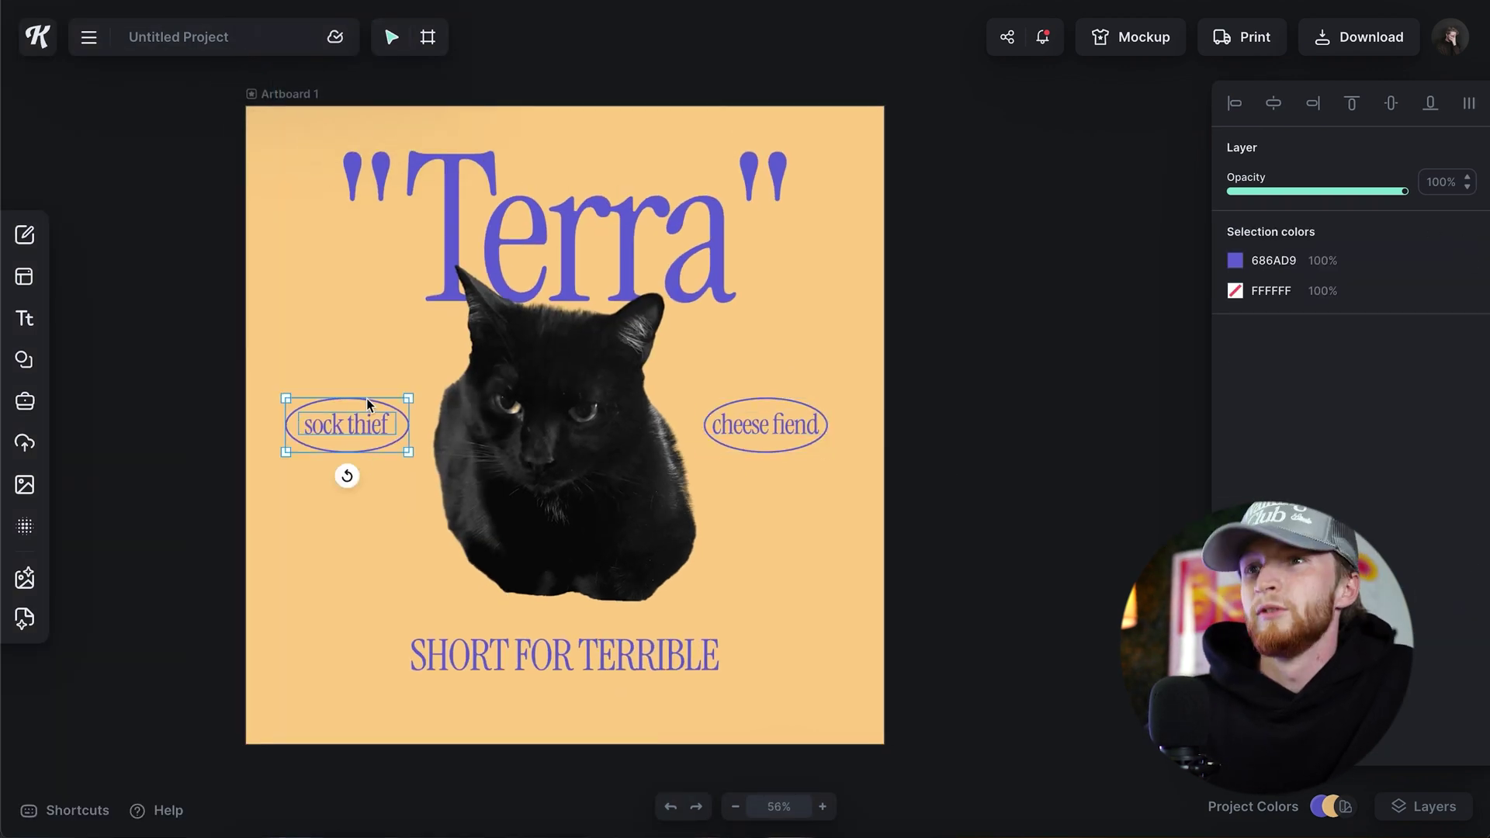
pyautogui.click(1273, 103)
pyautogui.click(976, 288)
pyautogui.click(563, 473)
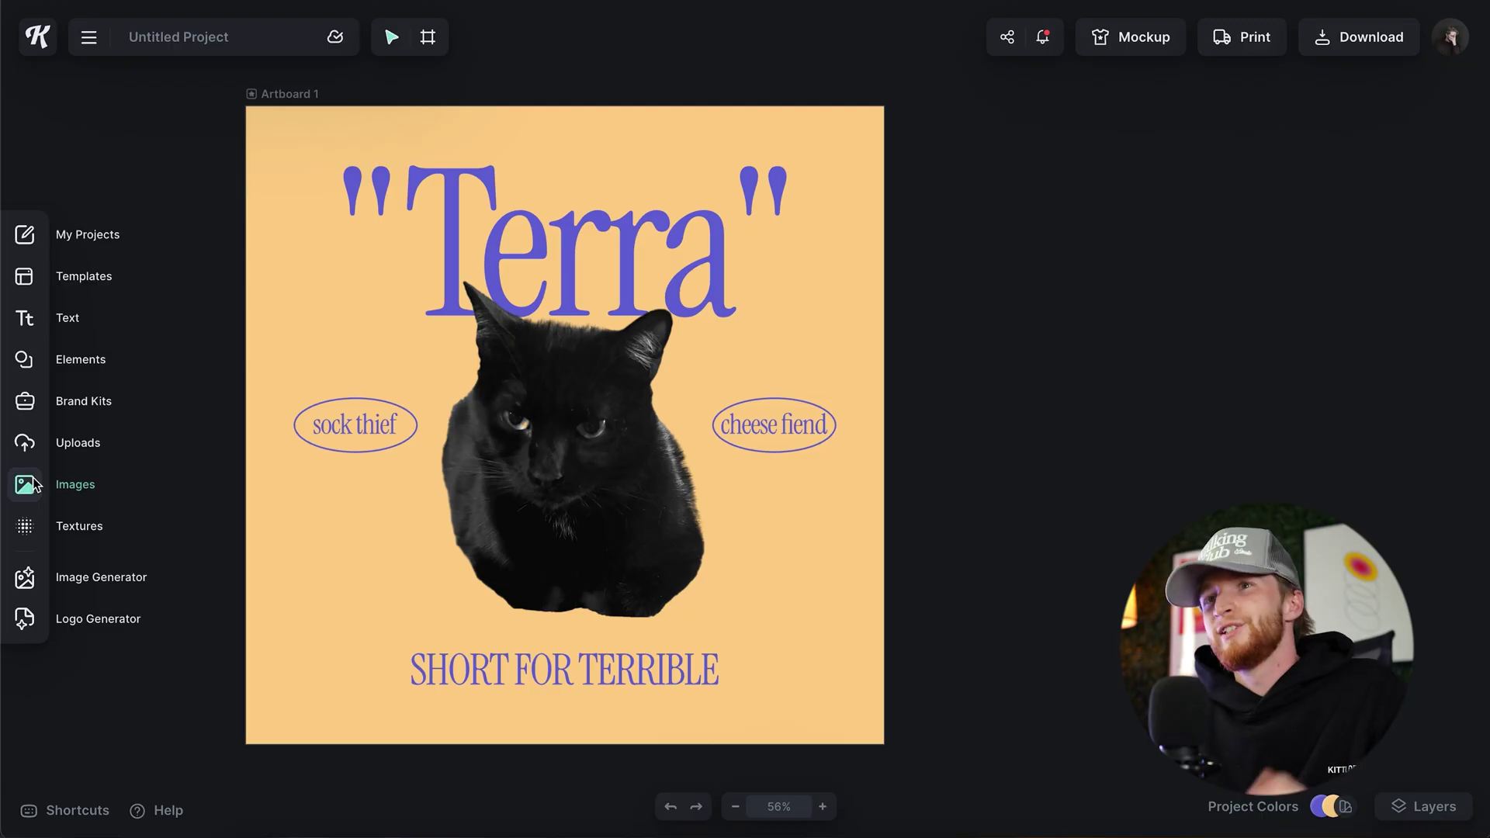
# - Search the stock photo library for "portrait" and browse the photos
pyautogui.click(32, 482)
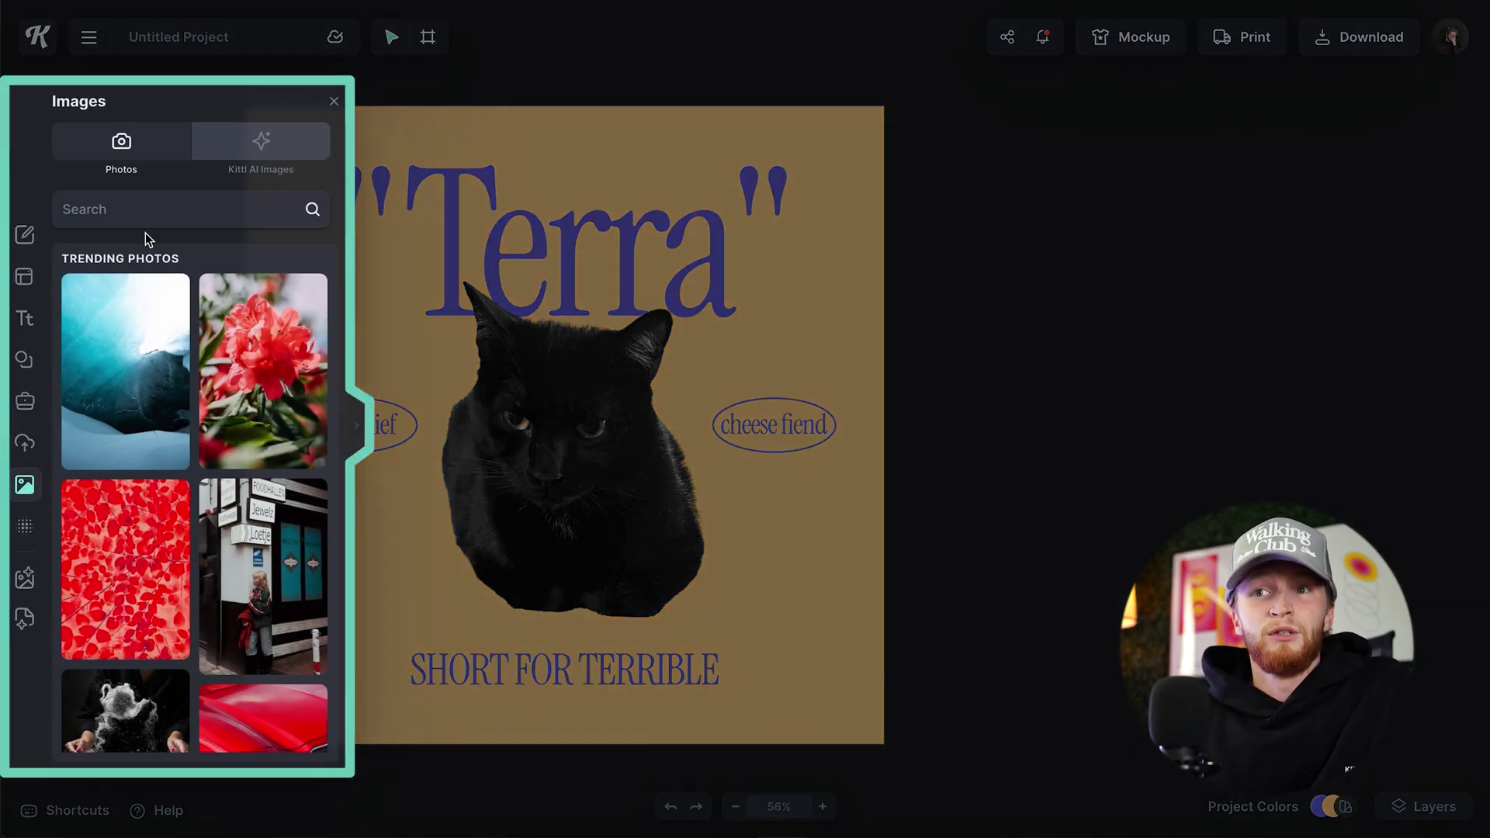
pyautogui.scroll(-5, 146, 331)
pyautogui.click(150, 214)
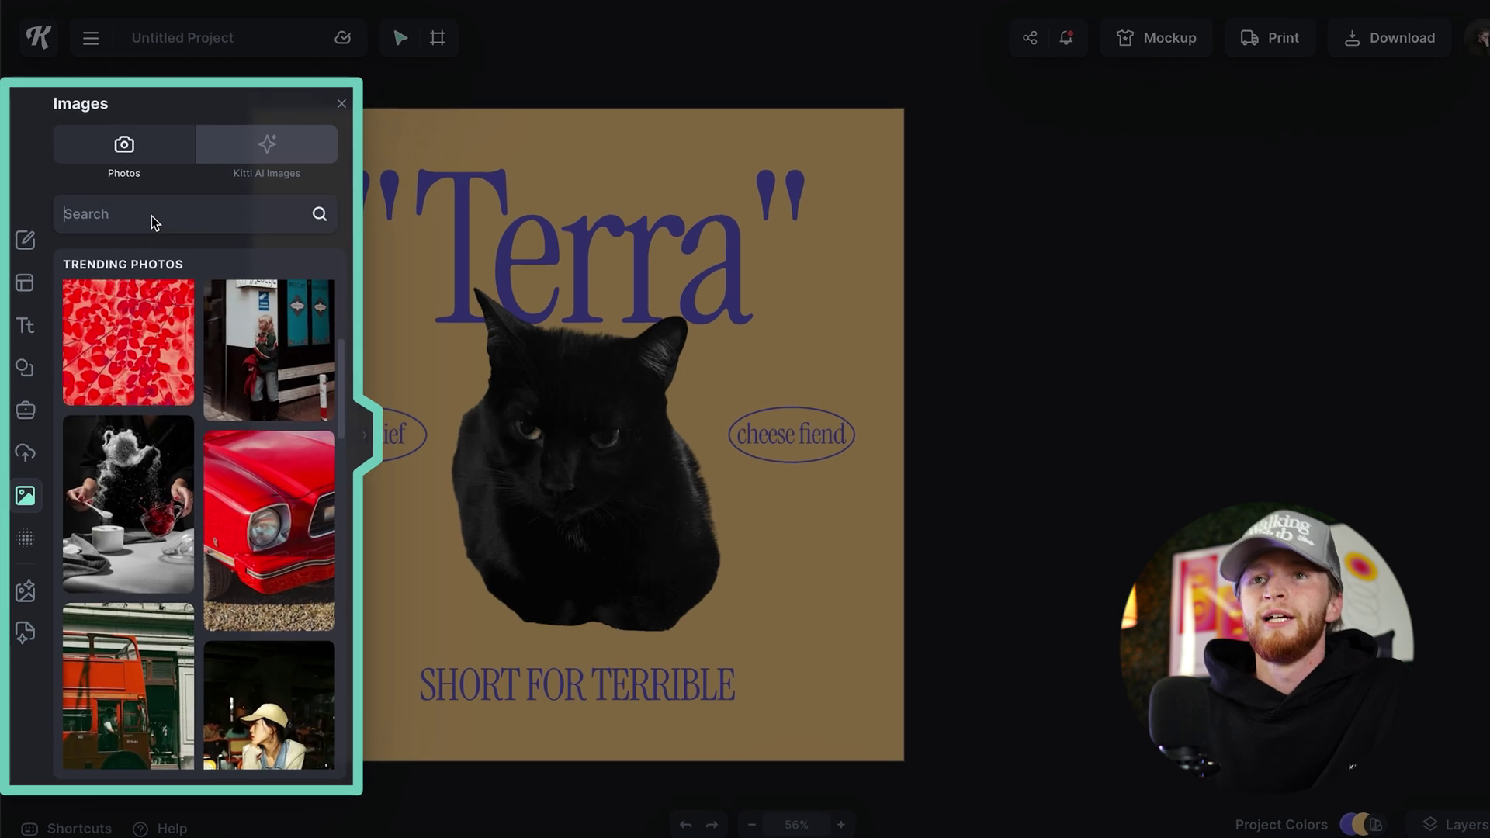
pyautogui.write('port')
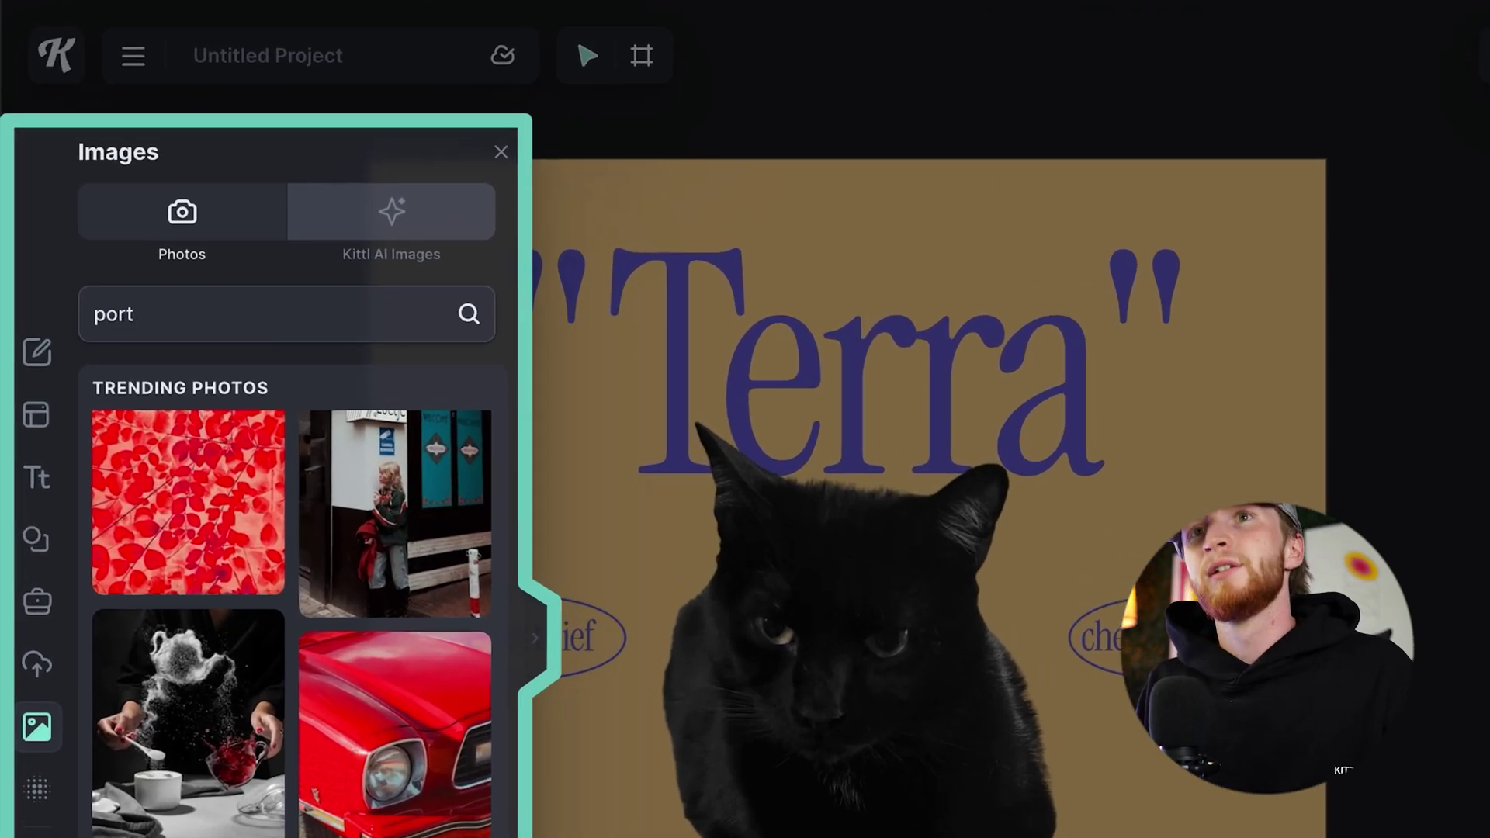
pyautogui.press('Return')
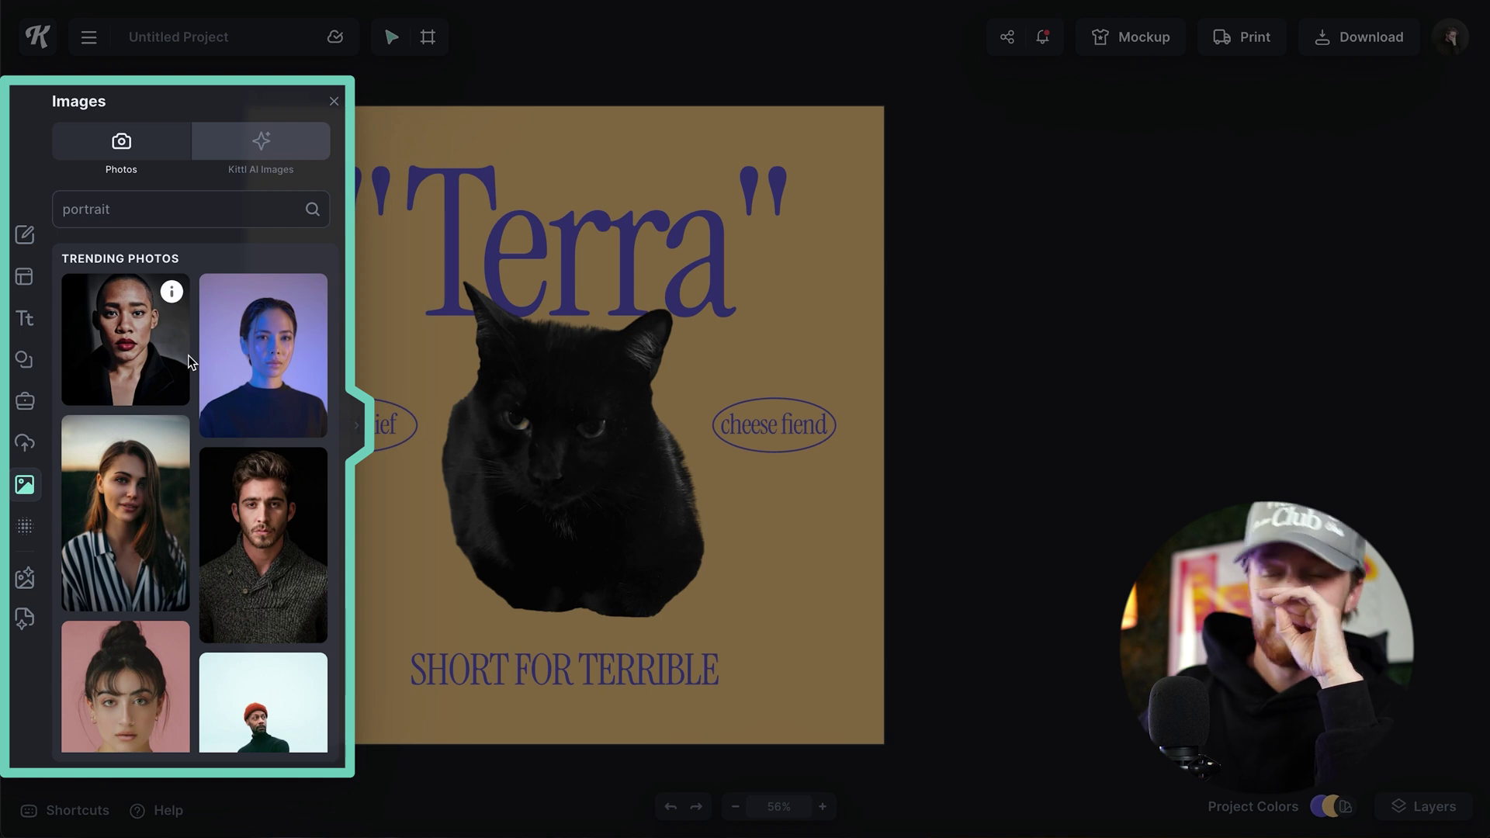
pyautogui.scroll(-3, 191, 353)
pyautogui.scroll(3, 193, 372)
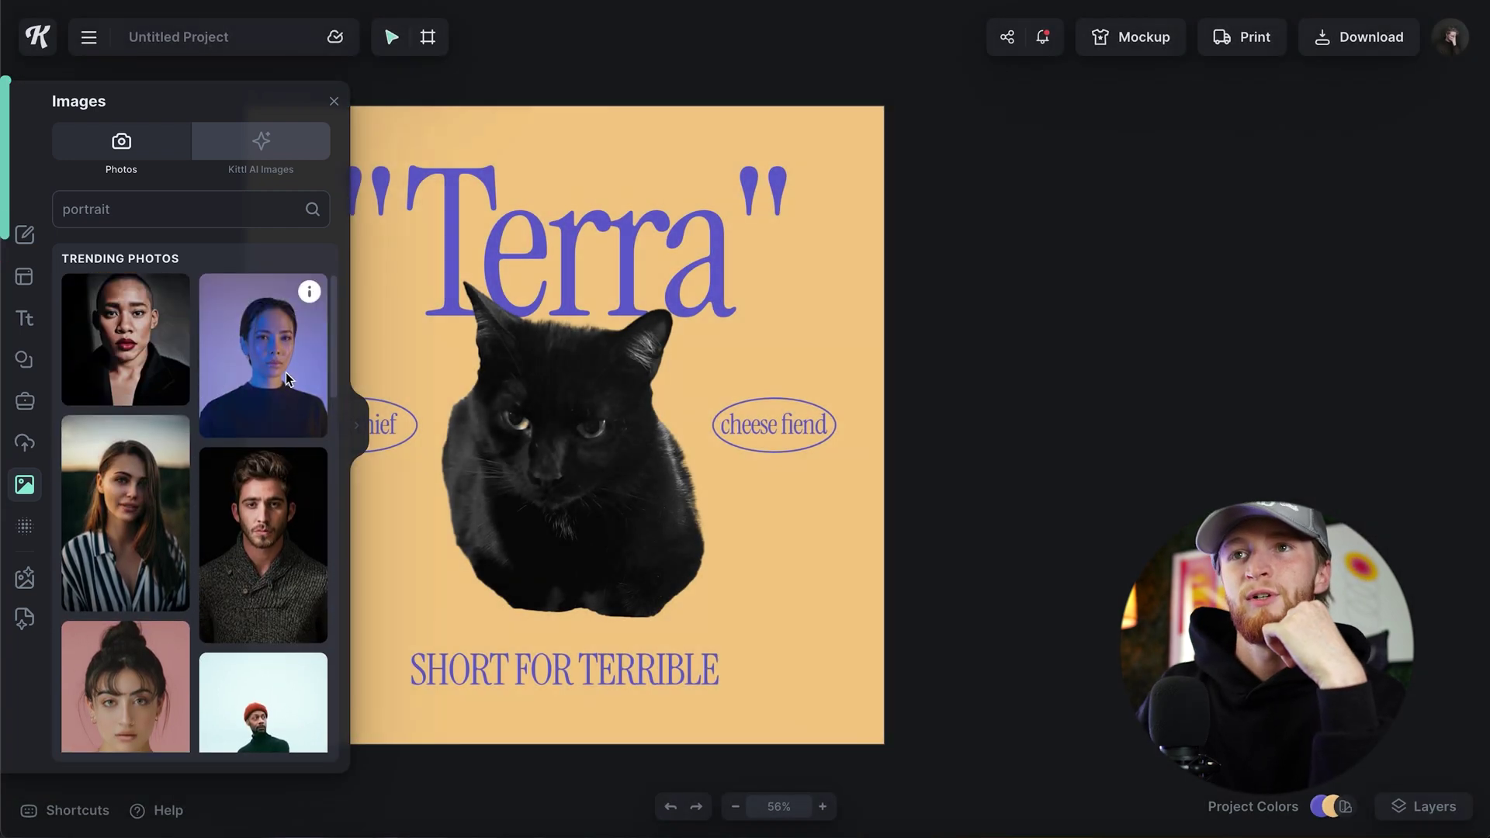
# - Insert the portrait of the dark-haired woman on a purple background and place it on the empty canvas beside the artboard
pyautogui.click(288, 380)
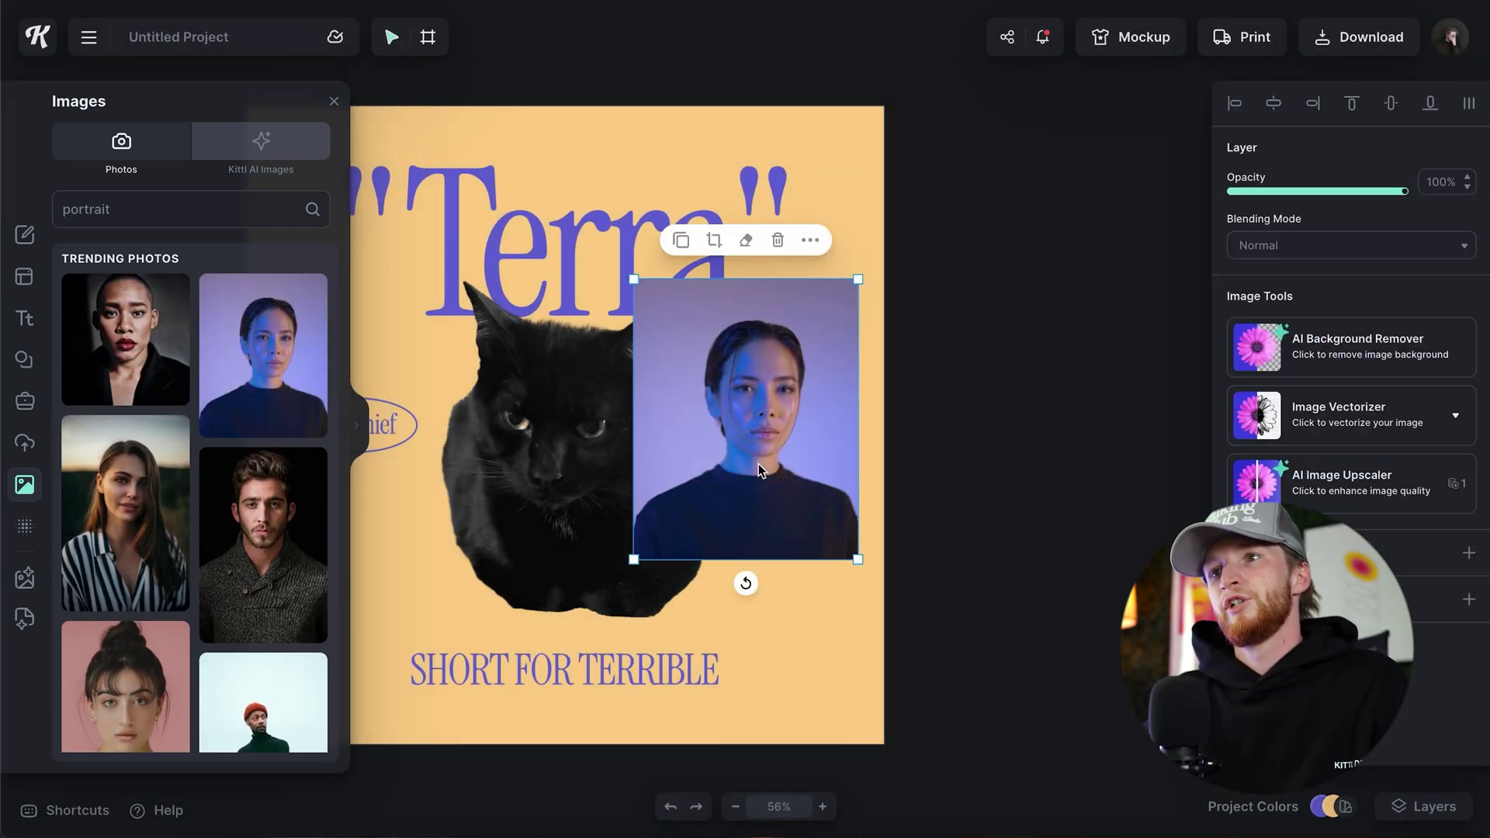
pyautogui.hscroll(4, 741, 467)
pyautogui.moveTo(737, 467); pyautogui.dragTo(713, 448)
pyautogui.click(332, 101)
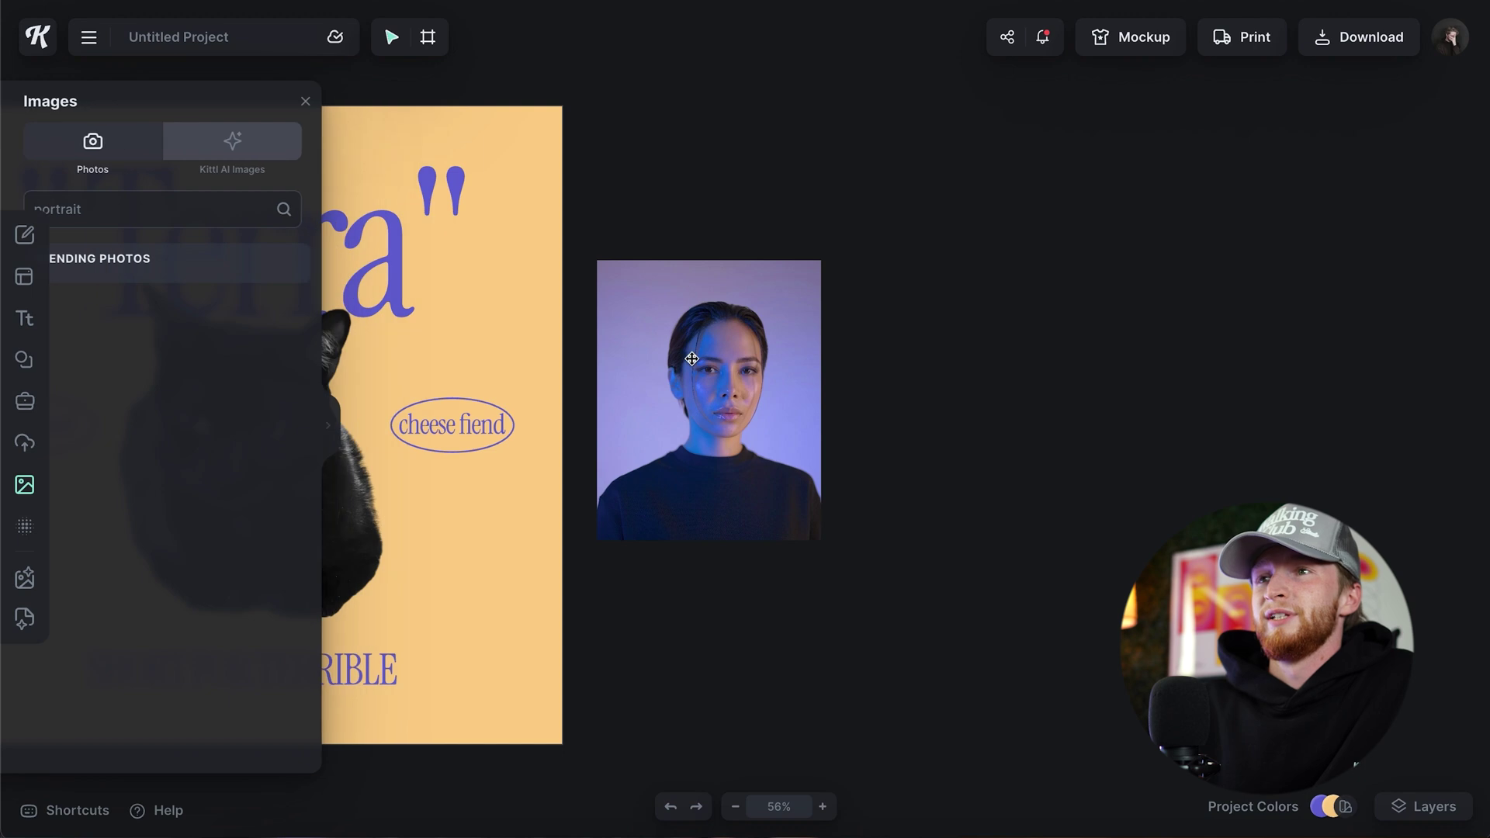
# - Remove the background from the woman's portrait with the AI Background Remover
pyautogui.click(700, 384)
pyautogui.scroll(5, 700, 384)
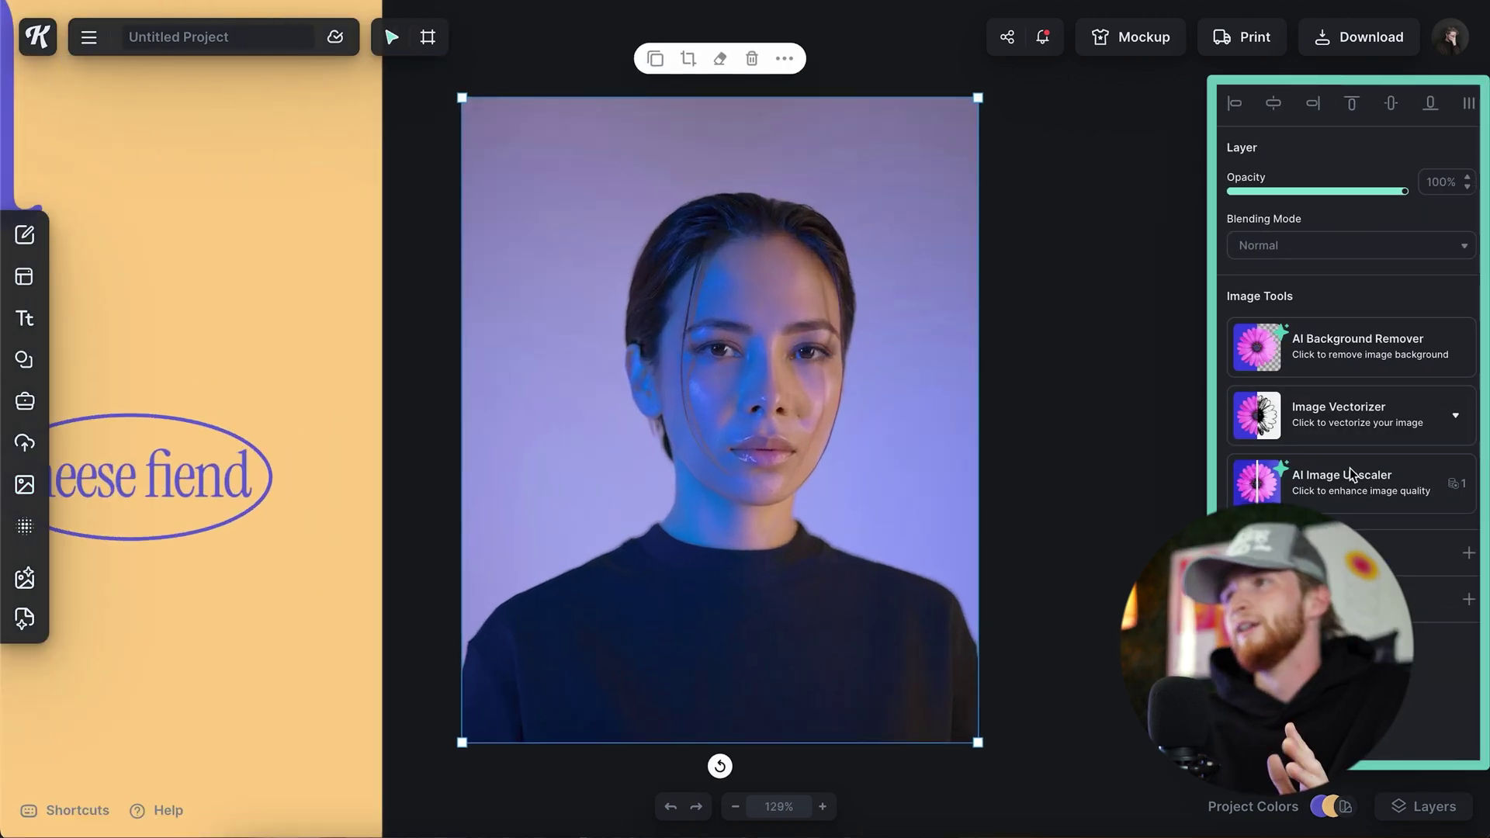
pyautogui.click(1329, 349)
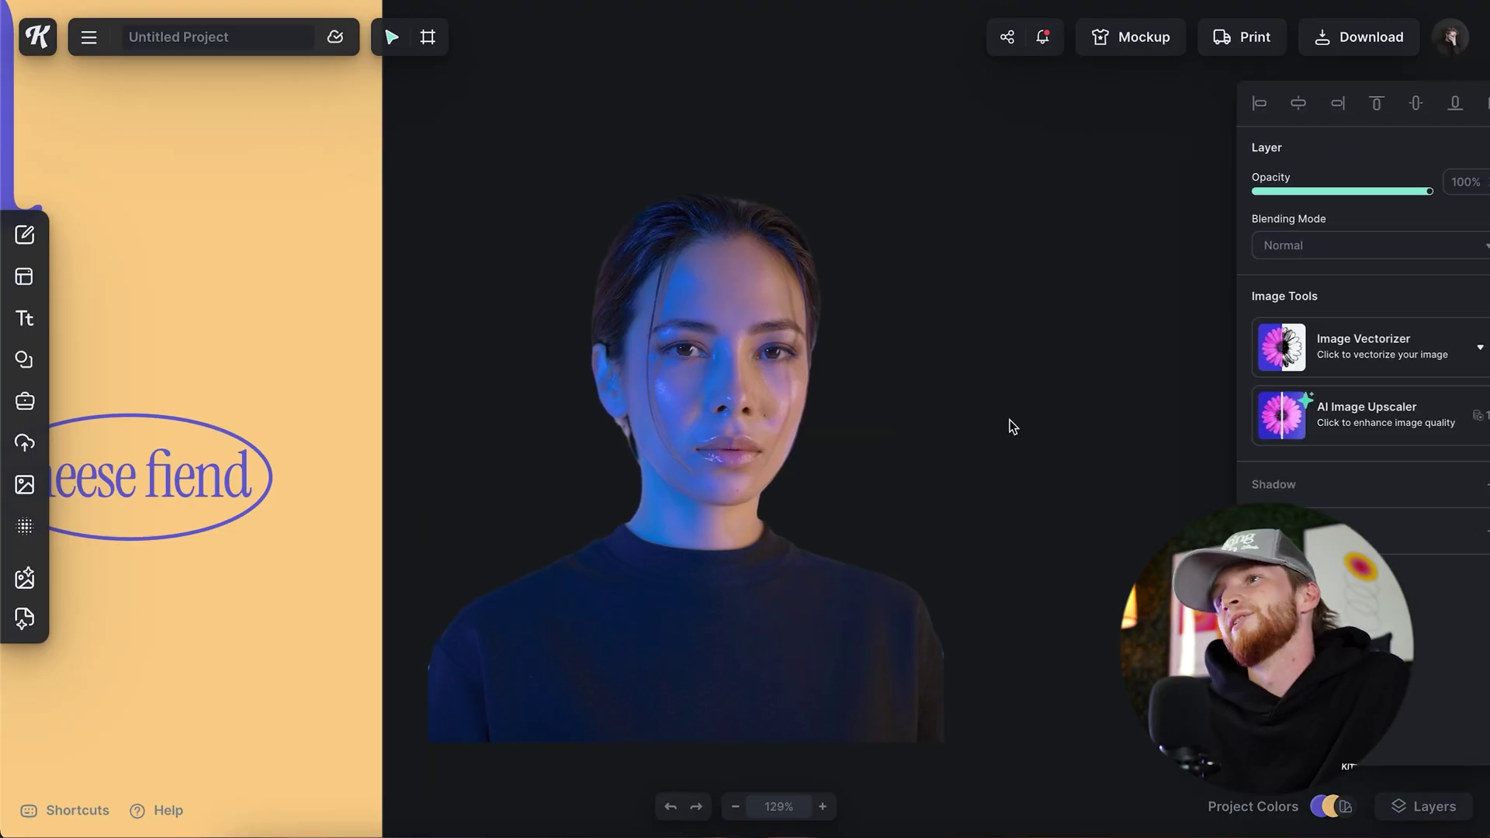
# - Search the stock photo library for "coffee cup"
pyautogui.click(25, 484)
pyautogui.click(184, 220)
pyautogui.write('portrait')
pyautogui.doubleClick(185, 223)
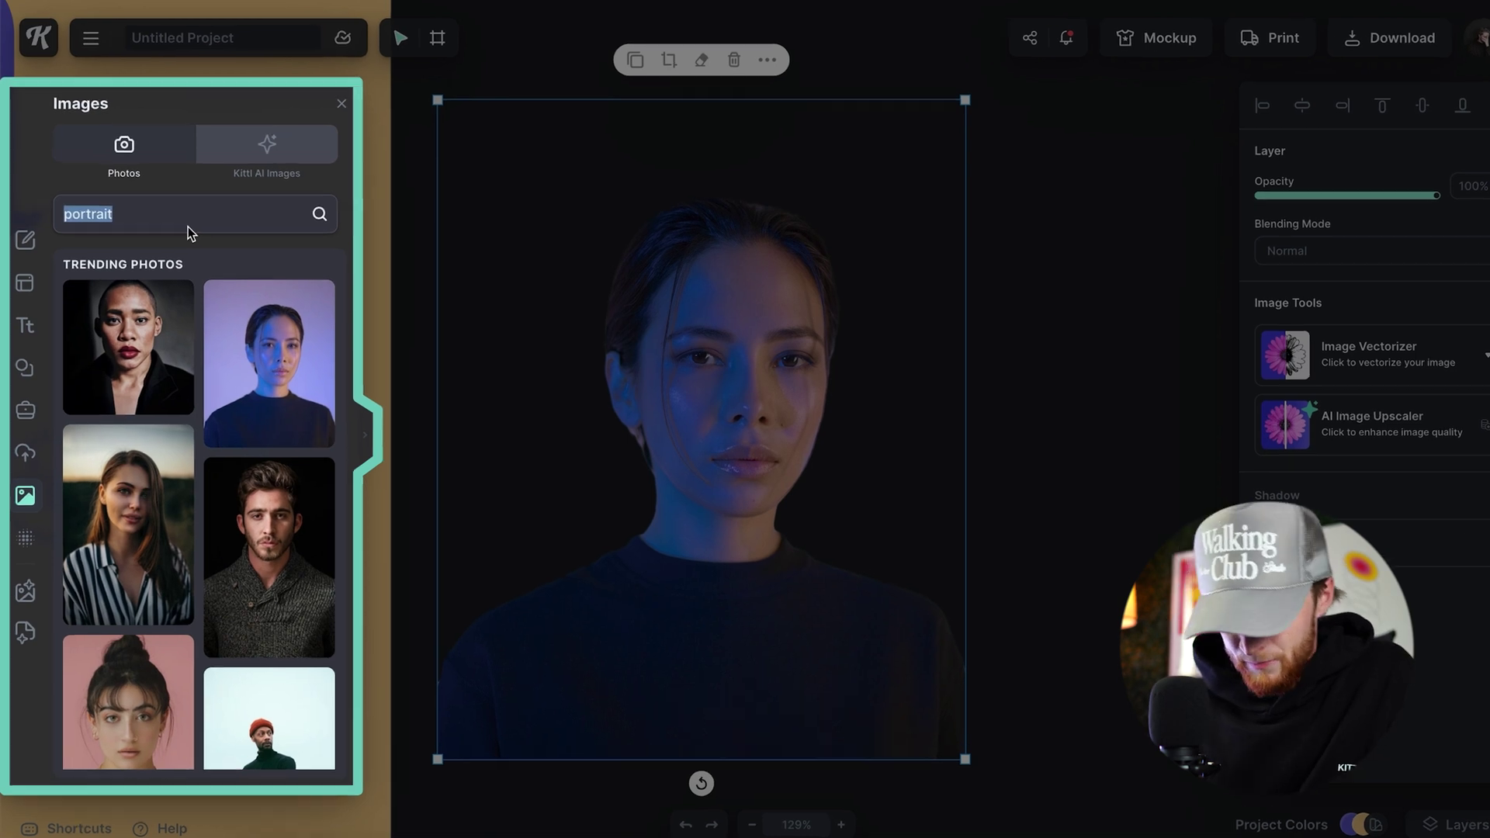
pyautogui.write('cof')
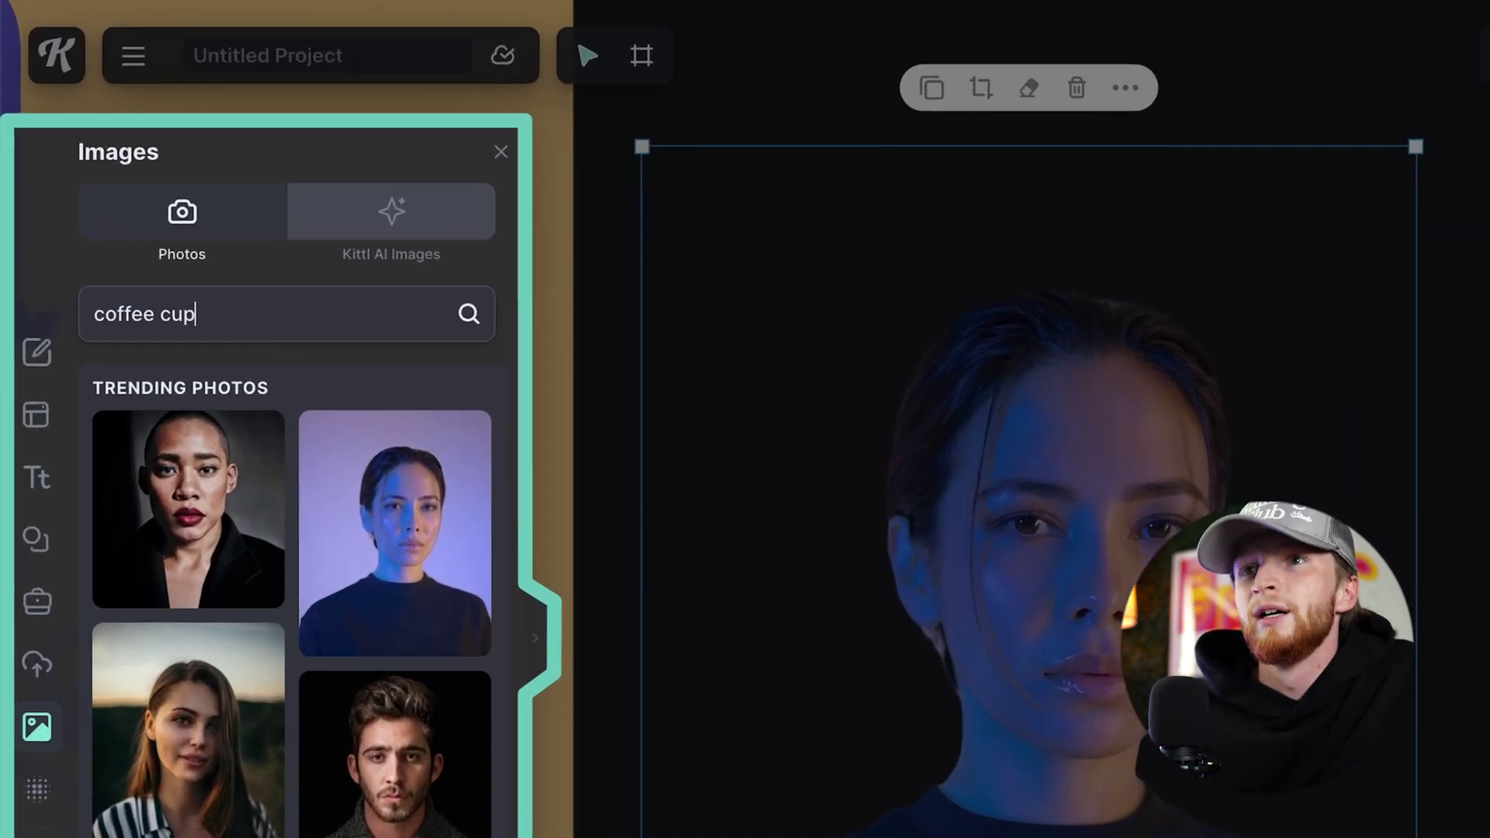
pyautogui.write('fee cup')
pyautogui.press('Return')
# - Insert the top-down coffee cup photo beside the cut-out portrait and remove its background with the AI Background Remover
pyautogui.click(318, 408)
pyautogui.moveTo(745, 439); pyautogui.dragTo(1019, 396)
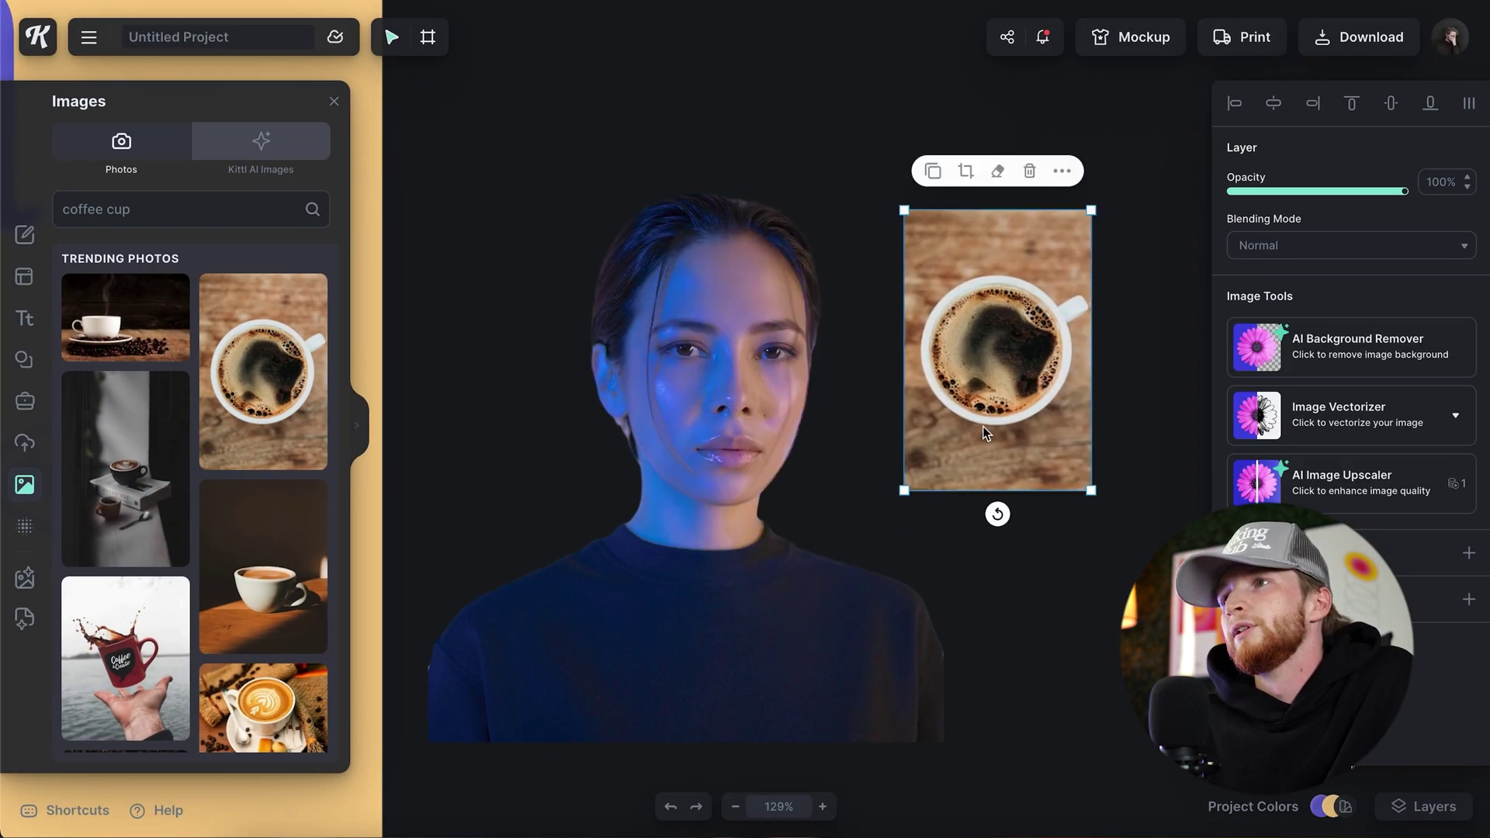
pyautogui.hscroll(3, 1019, 396)
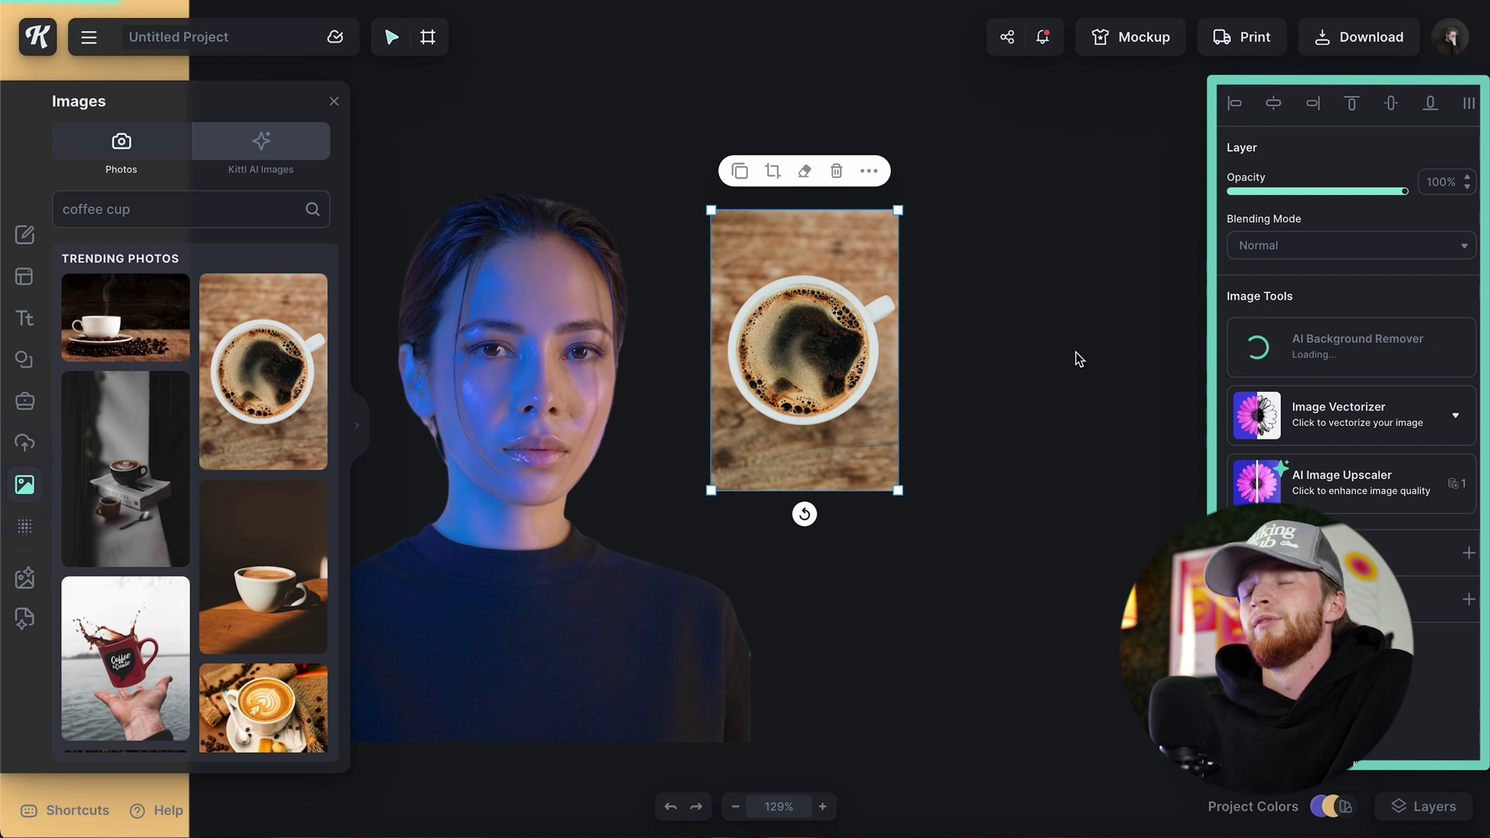
pyautogui.click(334, 102)
# - Duplicate the cat poster artboard onto the empty canvas beyond the portrait and delete the cat from the copy
pyautogui.scroll(-5, 646, 442)
pyautogui.moveTo(755, 463); pyautogui.dragTo(866, 632)
pyautogui.scroll(-3, 788, 521)
pyautogui.moveTo(275, 287); pyautogui.dragTo(932, 287)
pyautogui.hscroll(1, 933, 288)
pyautogui.click(1012, 512)
pyautogui.press('Delete')
# - Change the word inside the quotation marks of the second artboard's headline to "coffee"
pyautogui.hscroll(3, 915, 489)
pyautogui.scroll(5, 816, 464)
pyautogui.click(753, 343)
pyautogui.doubleClick(754, 343)
pyautogui.write('coffee')
# - Move the cut-out coffee cup onto the second artboard and center it vertically
pyautogui.moveTo(176, 452); pyautogui.dragTo(746, 549)
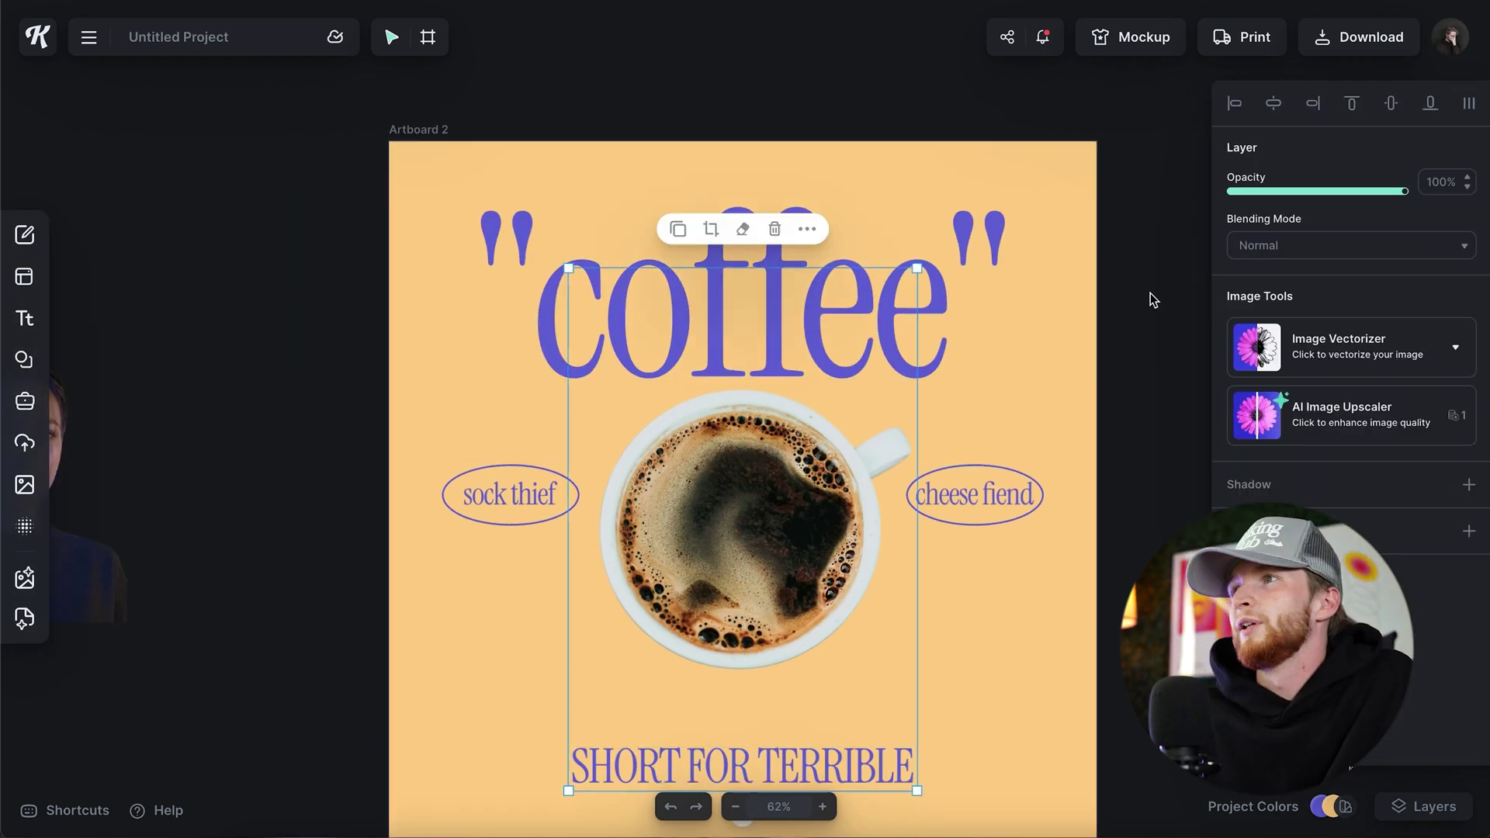
pyautogui.click(1390, 103)
# - Replace the second artboard's tagline with "necessary for living"
pyautogui.scroll(-2, 794, 649)
pyautogui.doubleClick(794, 649)
pyautogui.write('necce')
pyautogui.press('BackSpace')
pyautogui.press('BackSpace')
pyautogui.write('essary for living')
pyautogui.press('Escape')
# - Delete both oval badges from the coffee poster and enlarge the coffee cup between headline and tagline
pyautogui.scroll(1, 982, 543)
pyautogui.click(983, 463)
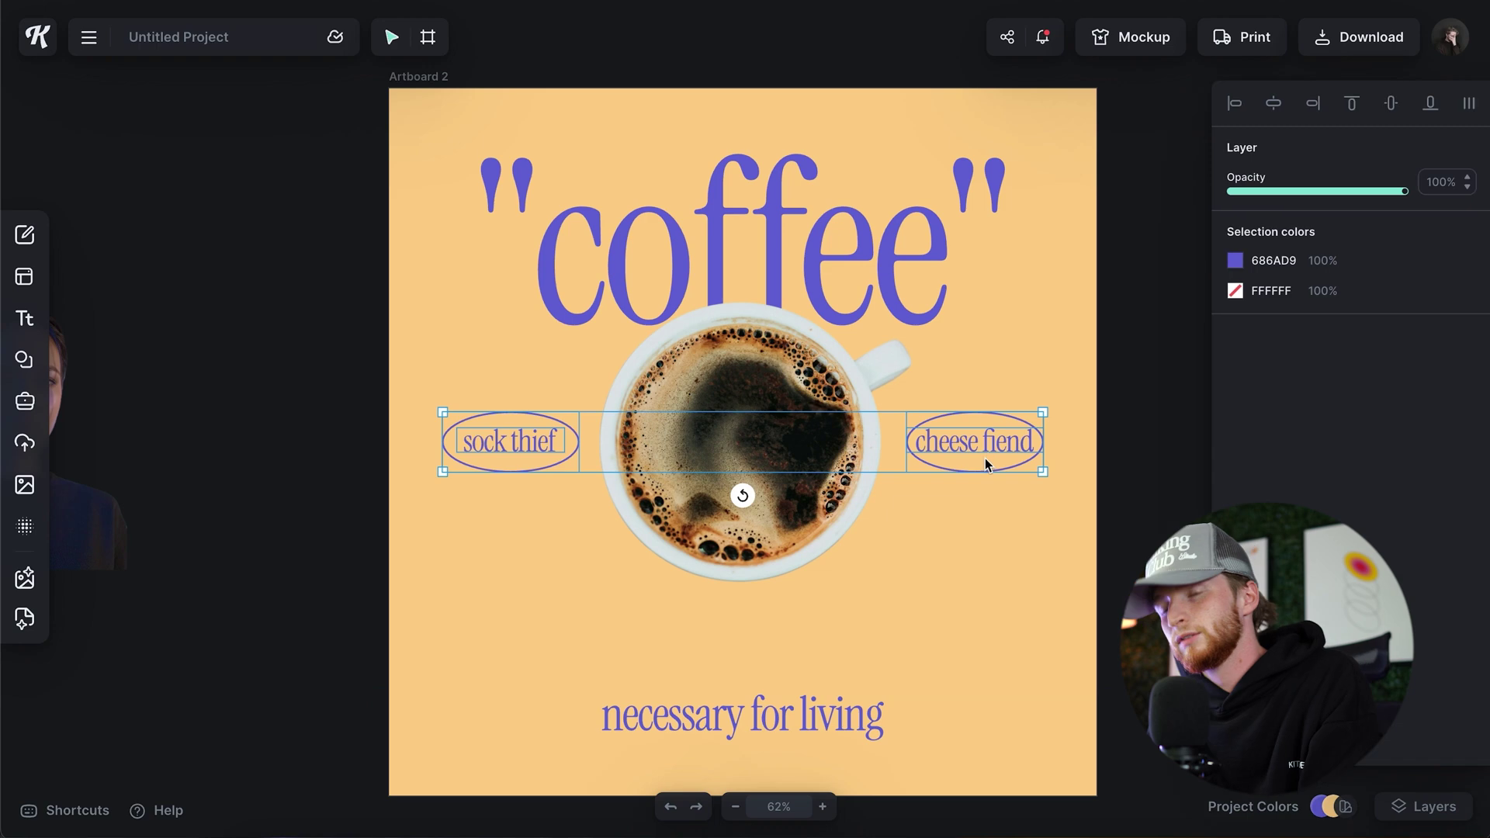
pyautogui.click(1003, 534)
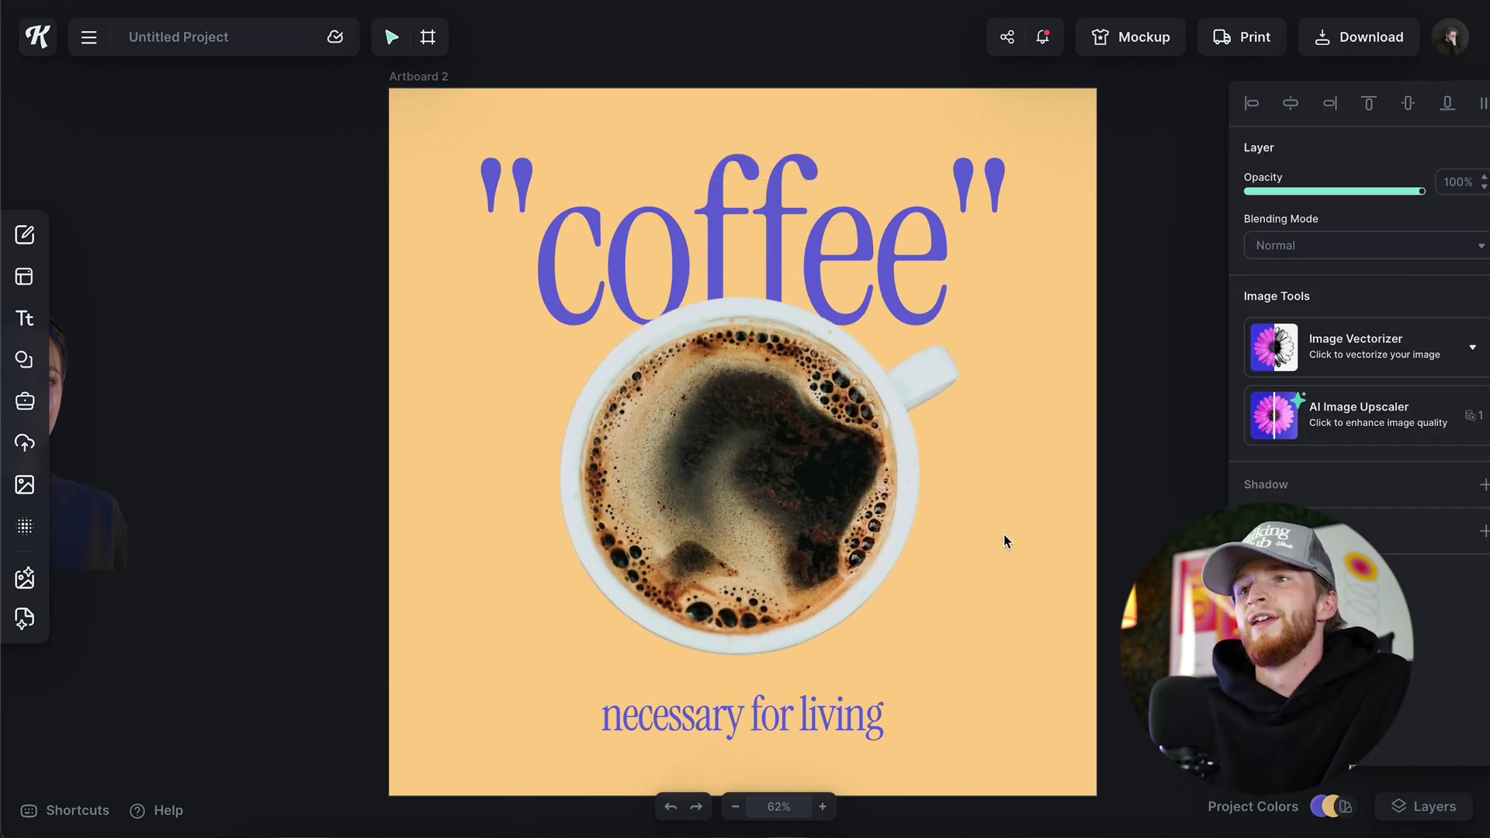
pyautogui.scroll(-4, 1003, 533)
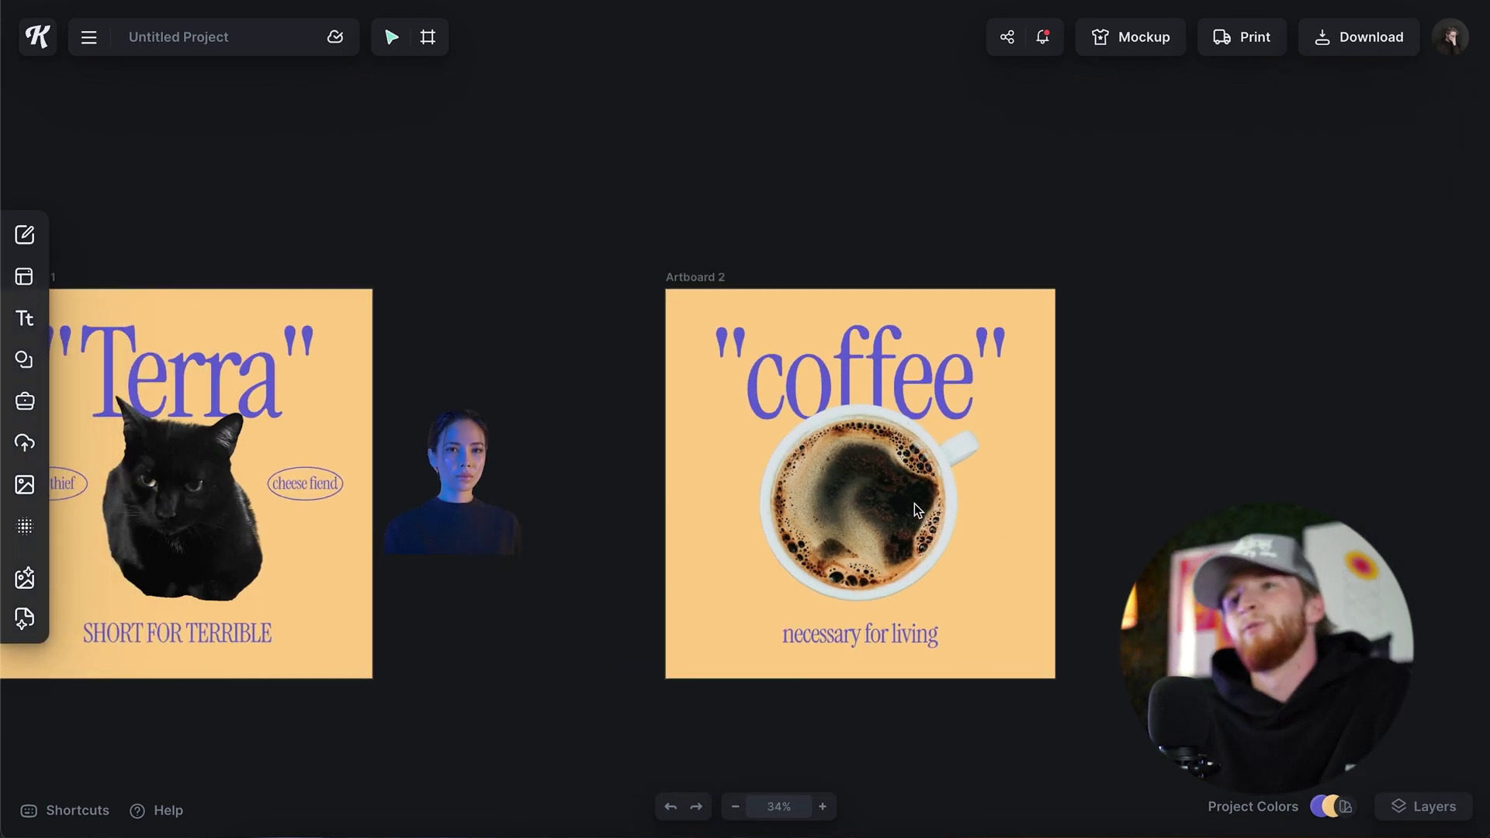